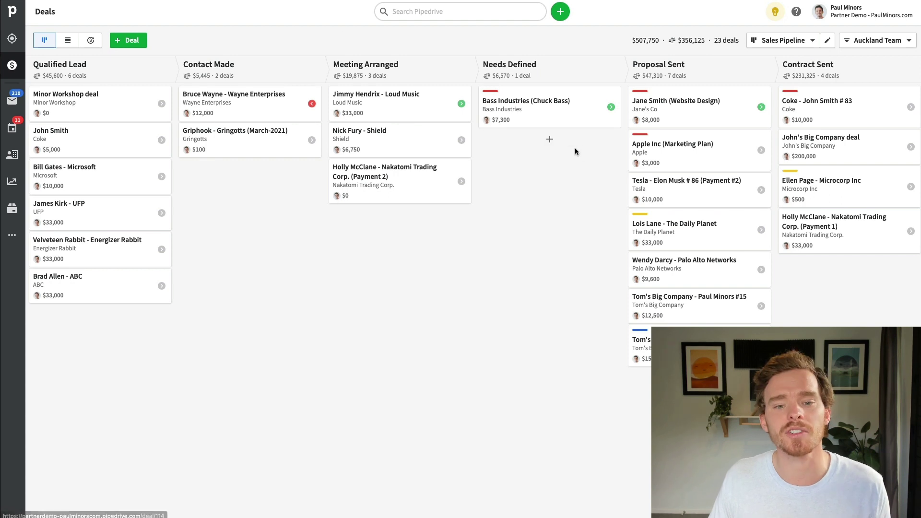
- Open the Activities page to list the 11 activities due today
mouse_move(686, 80)
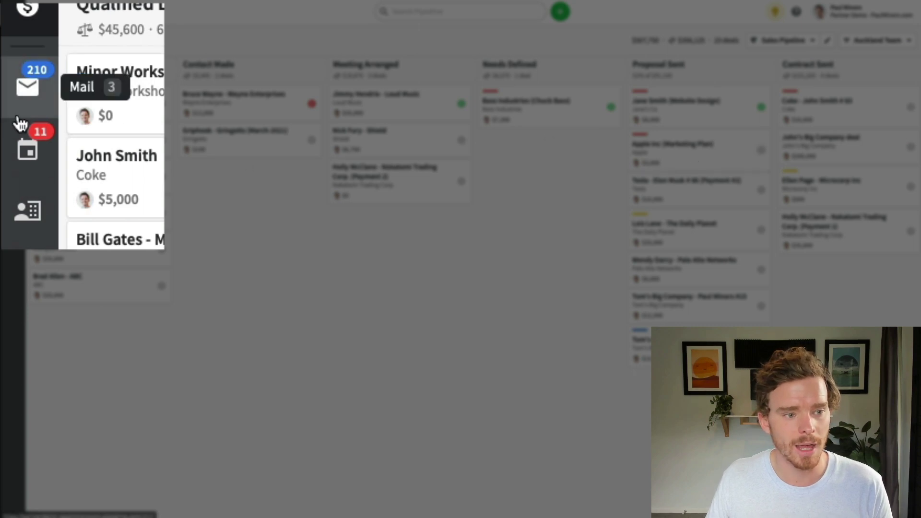
left_click(28, 150)
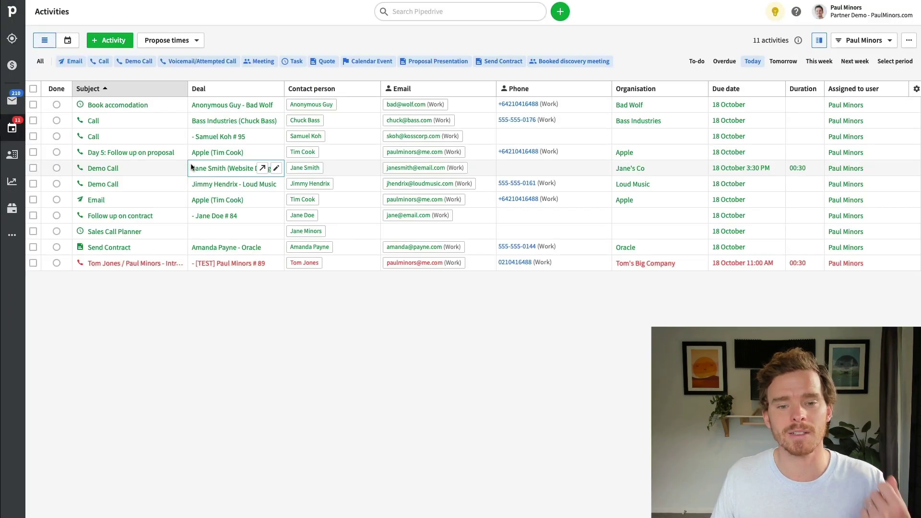
mouse_move(190, 176)
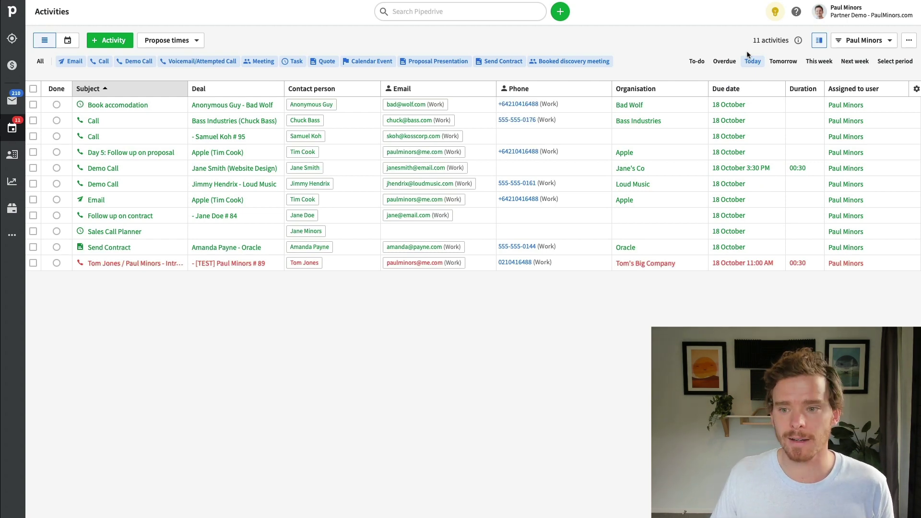
left_click(872, 41)
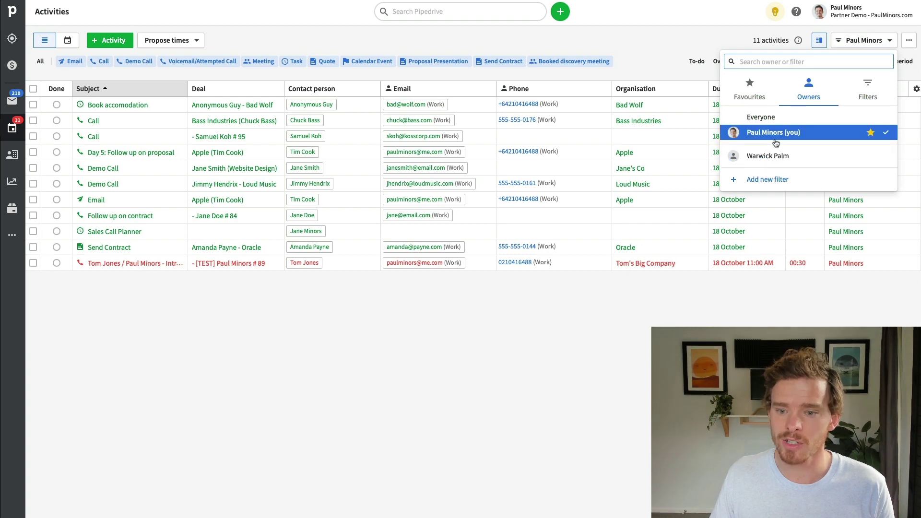
left_click(691, 106)
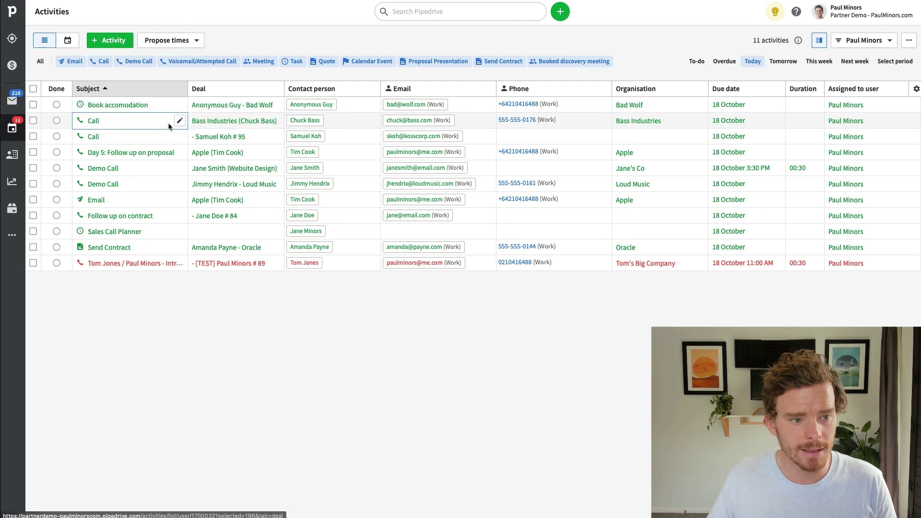
- Open the Bass Industries deal from today's Call row and scroll through its history
left_click(236, 123)
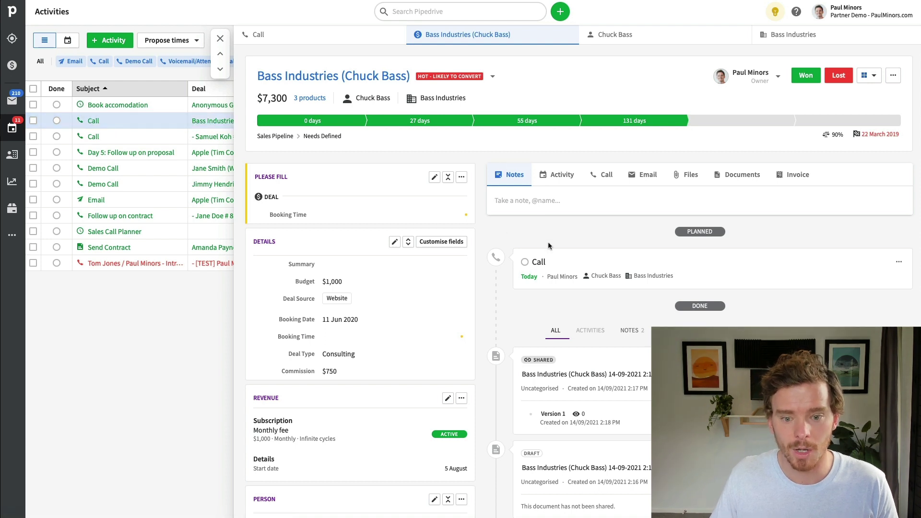
scroll(549, 245, "down", 1)
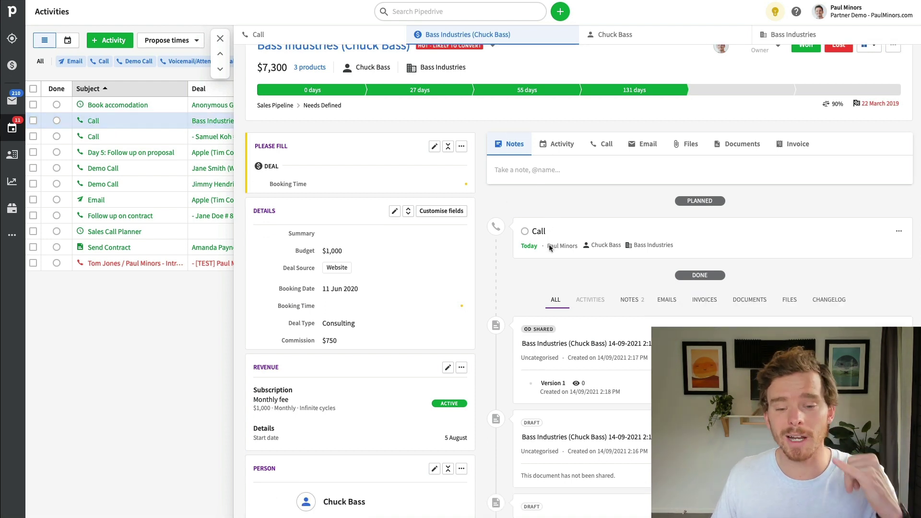
scroll(550, 247, "up", 1)
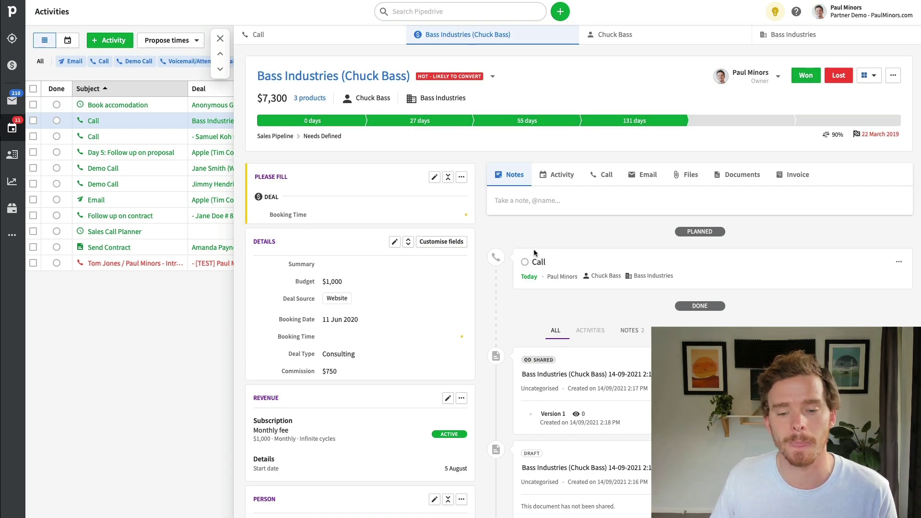
scroll(776, 273, "down", 2)
scroll(767, 273, "up", 2)
scroll(762, 271, "down", 2)
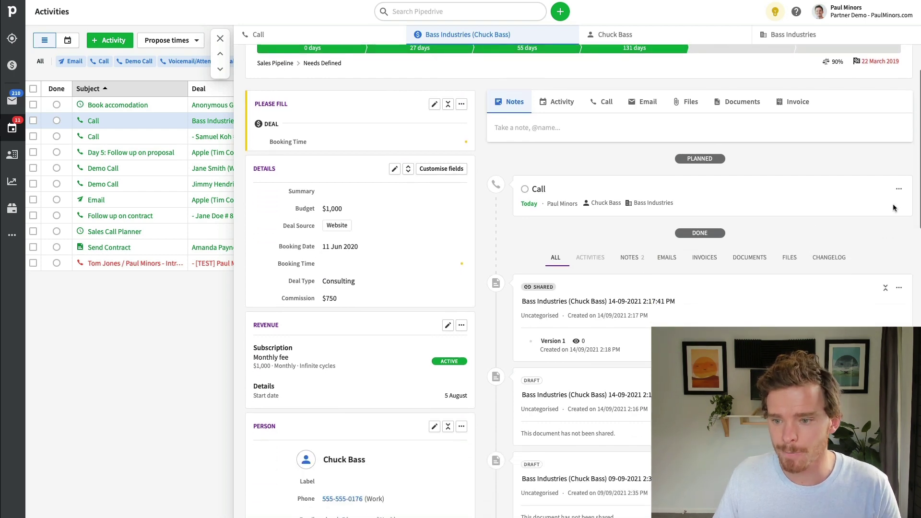
- Edit the Bass Industries call to add a Lorem ipsum note, mark it done and save
left_click(901, 191)
left_click(867, 214)
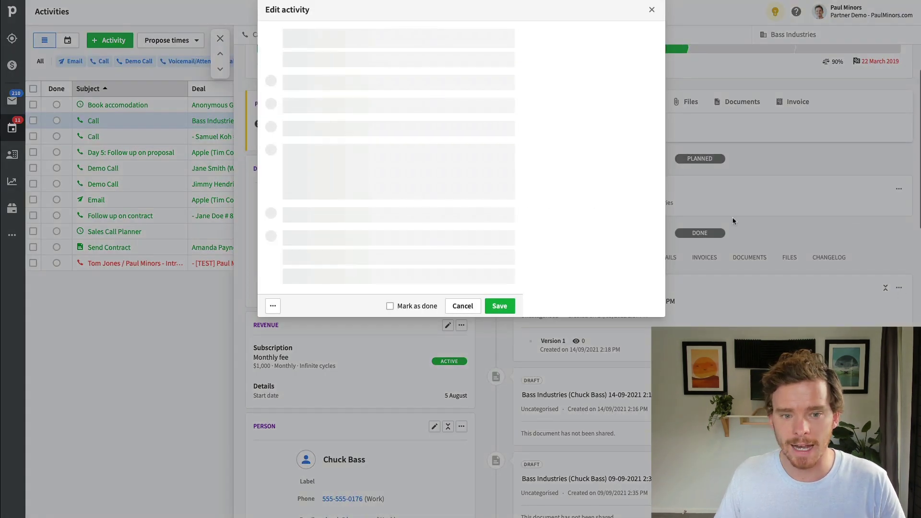
left_click(393, 166)
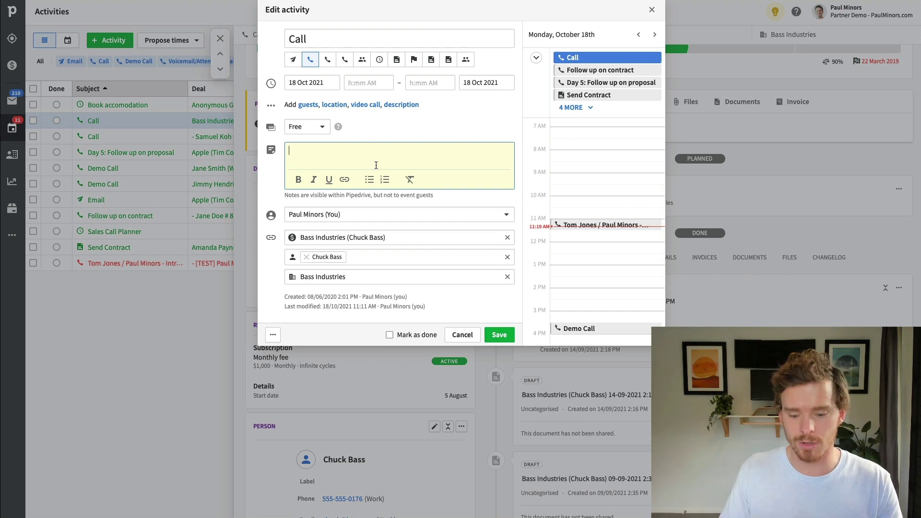
type(";lorem")
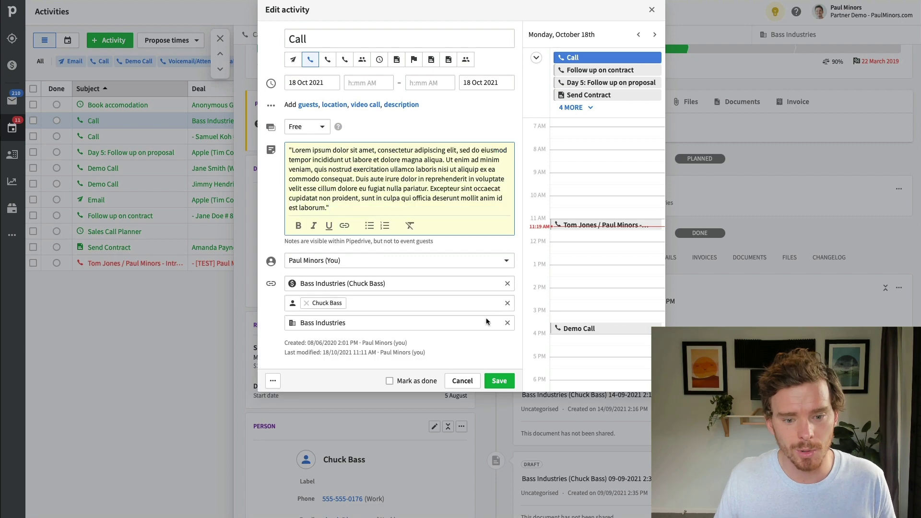
left_click(438, 318)
left_click(400, 381)
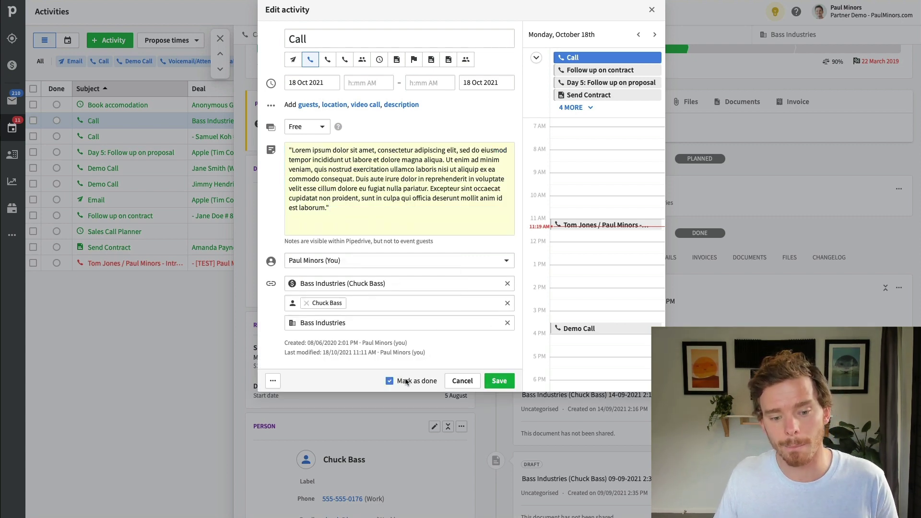
left_click(511, 382)
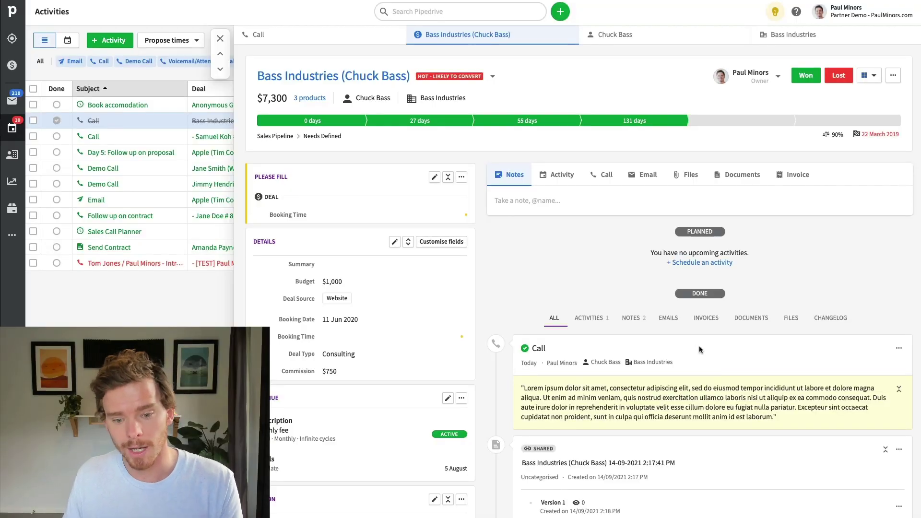
scroll(699, 346, "down", 1)
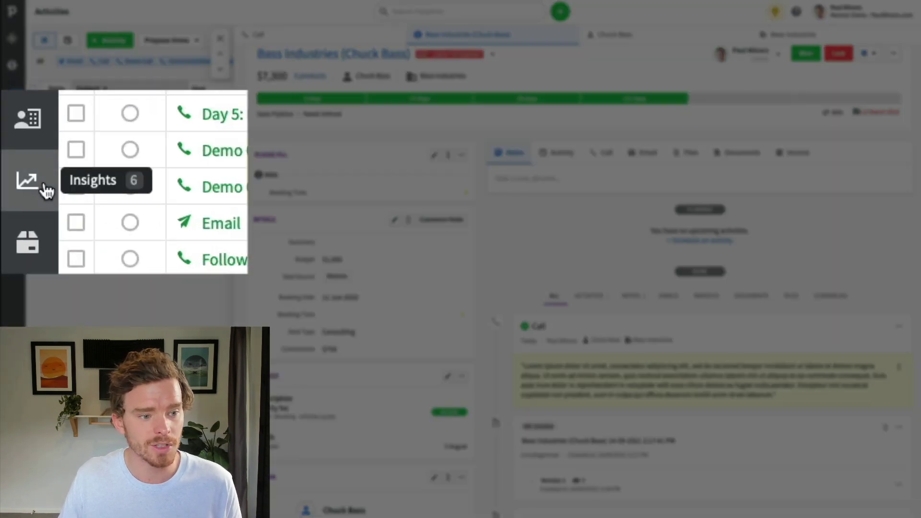
left_click(12, 181)
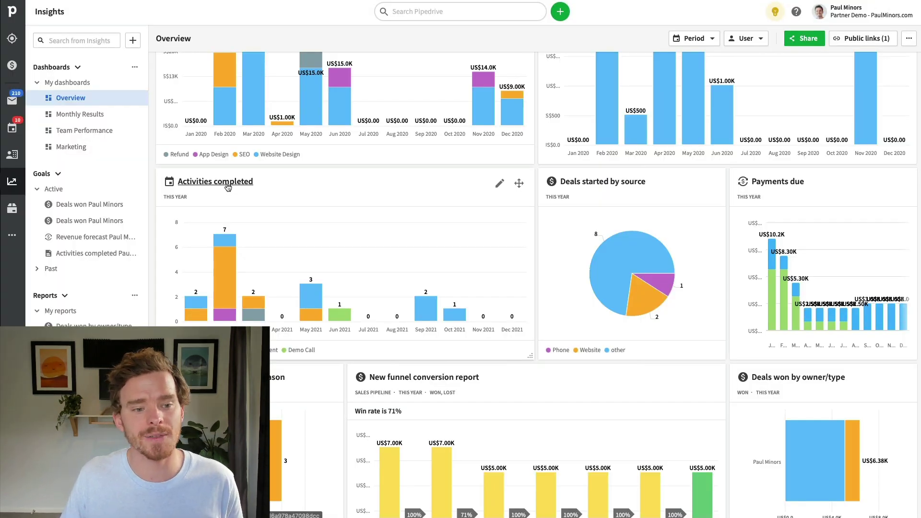
left_click(350, 182)
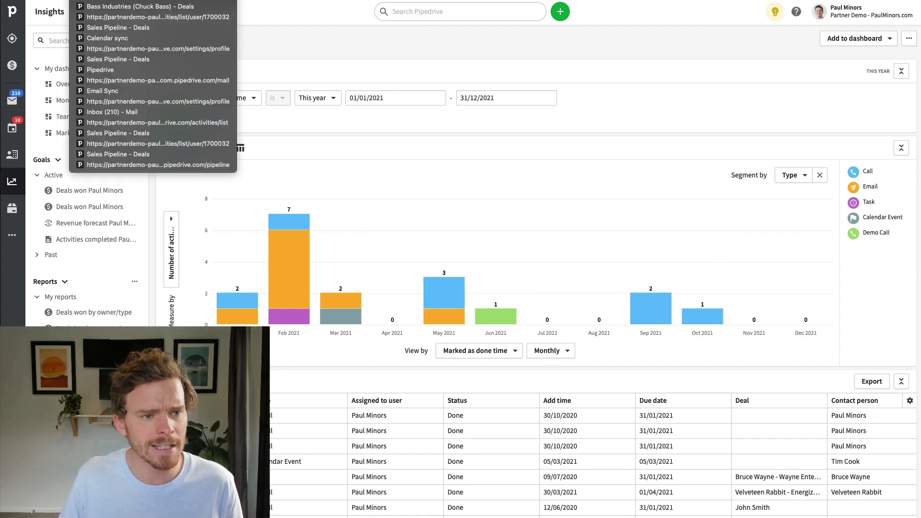
left_click(106, 7)
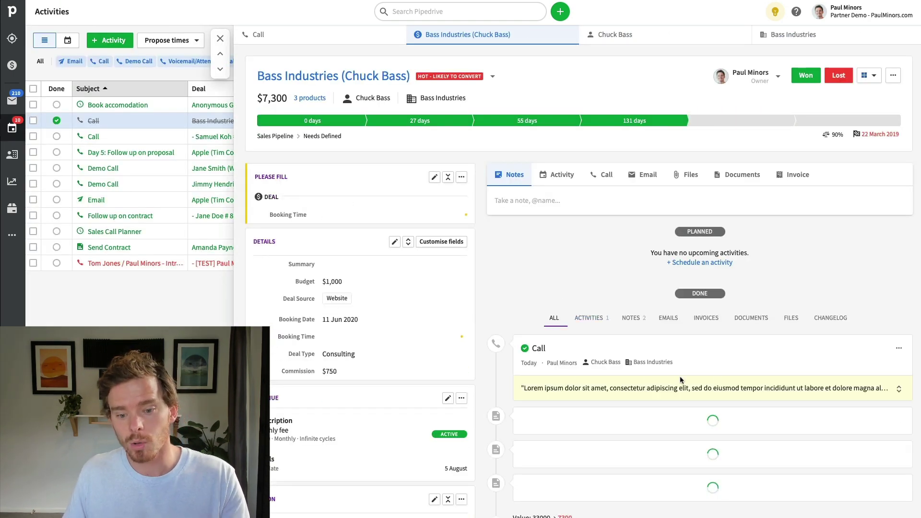
- Expand the Lorem ipsum note on the deal to read it in full
left_click(898, 389)
scroll(737, 417, "down", 1)
scroll(738, 417, "down", 3)
scroll(736, 419, "up", 3)
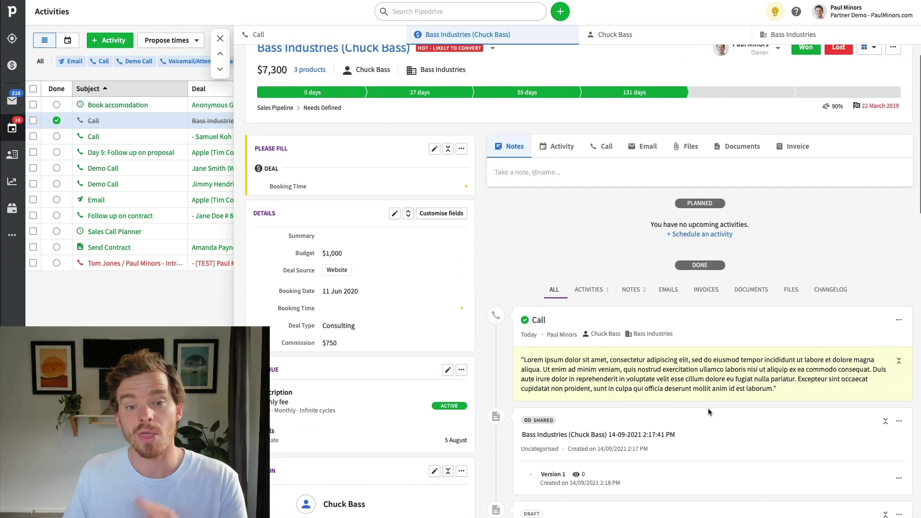
scroll(654, 378, "up", 1)
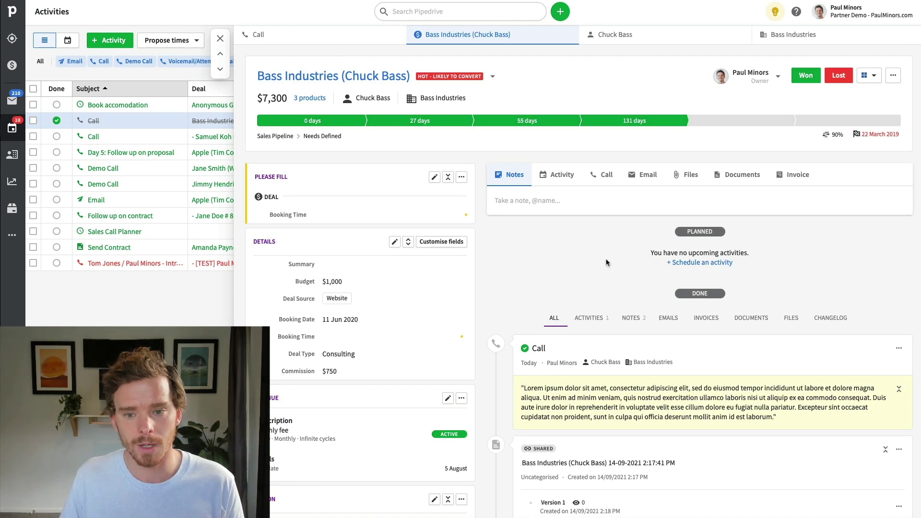
- Add a Quote activity on 19 Oct 2021 from 11:00 to 11:30 AM
mouse_move(642, 123)
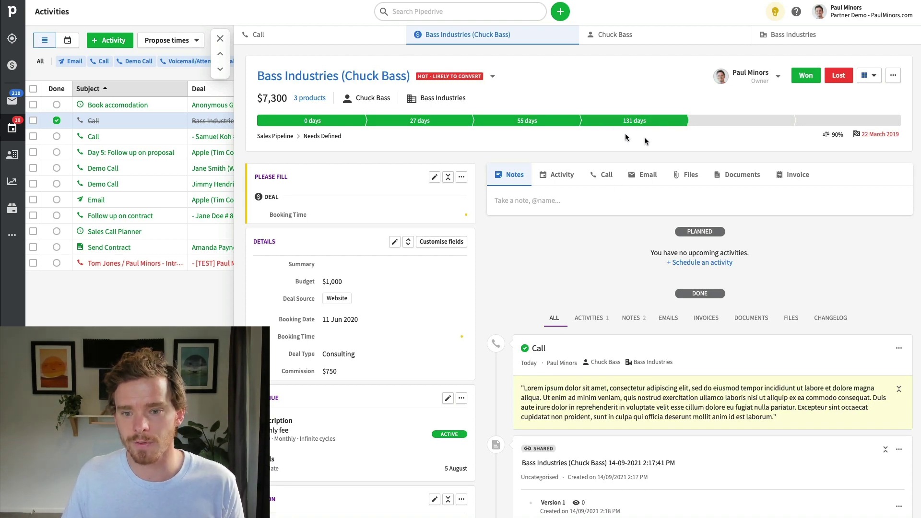
left_click(568, 176)
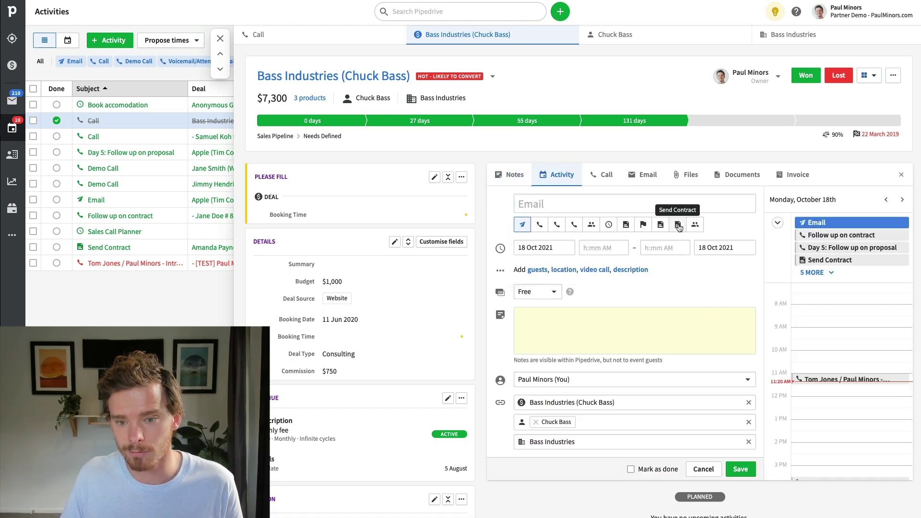
left_click(625, 226)
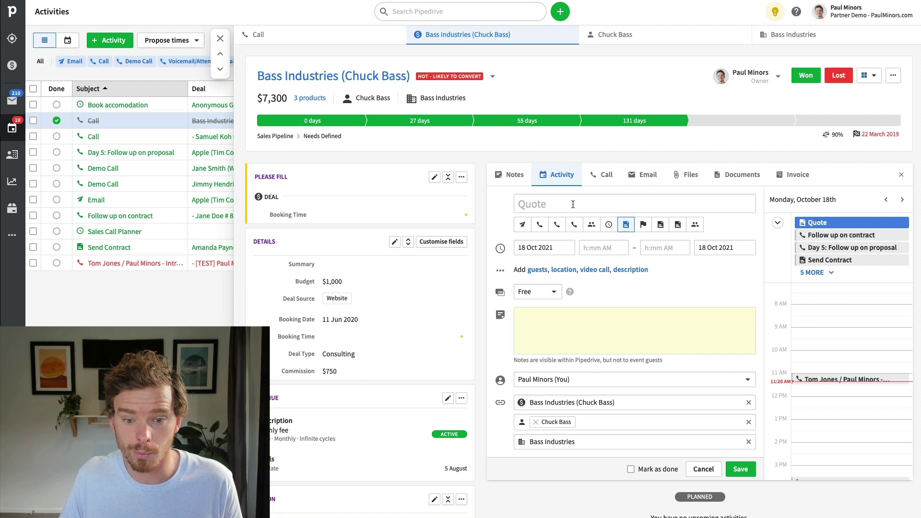
left_click(545, 247)
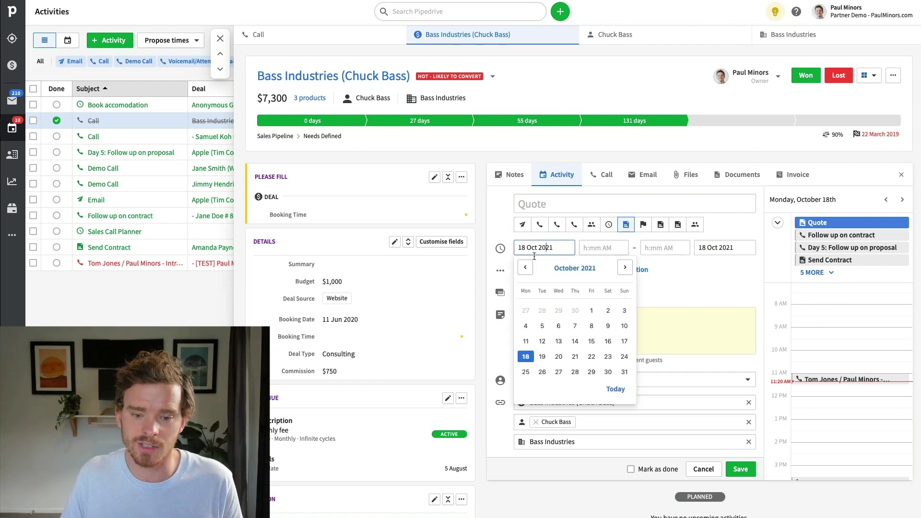
left_click(542, 356)
left_click(603, 247)
left_click(597, 278)
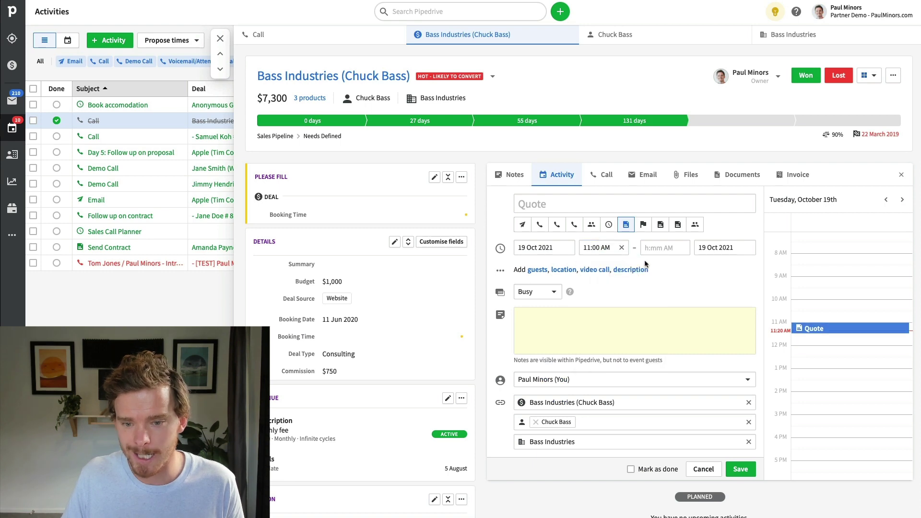
left_click(659, 247)
left_click(679, 287)
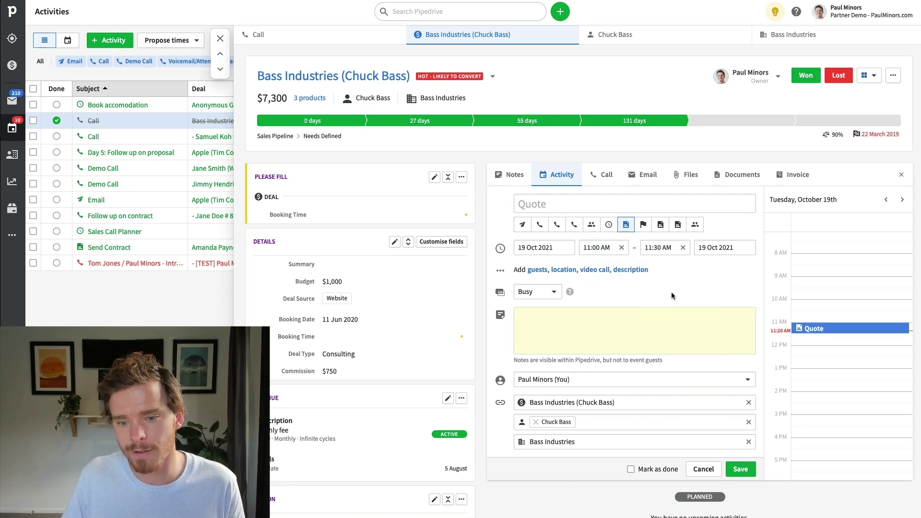
left_click(741, 469)
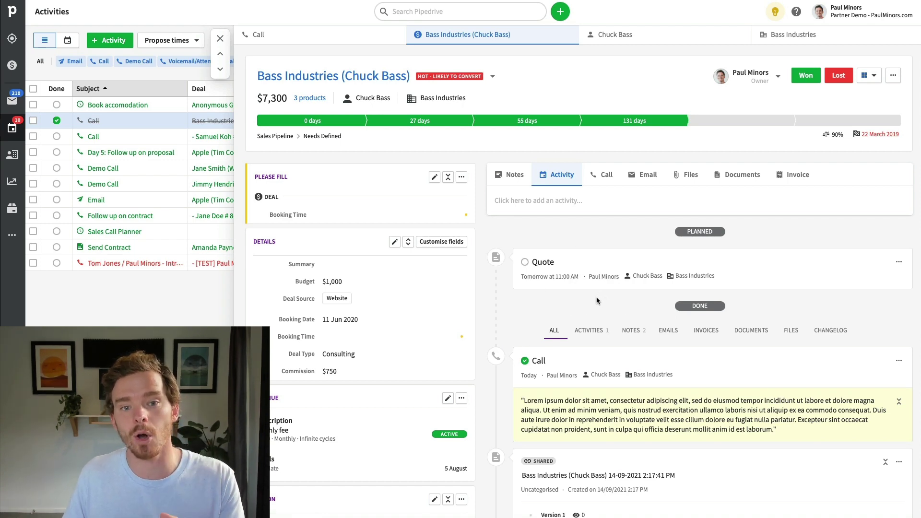
- Close the deal, view tomorrow's activities, then return to today's list
key("Escape")
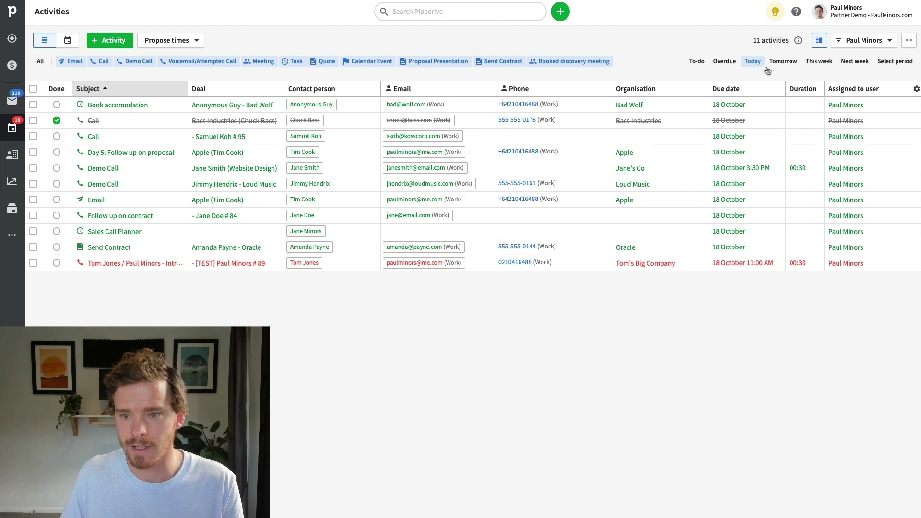
left_click(785, 65)
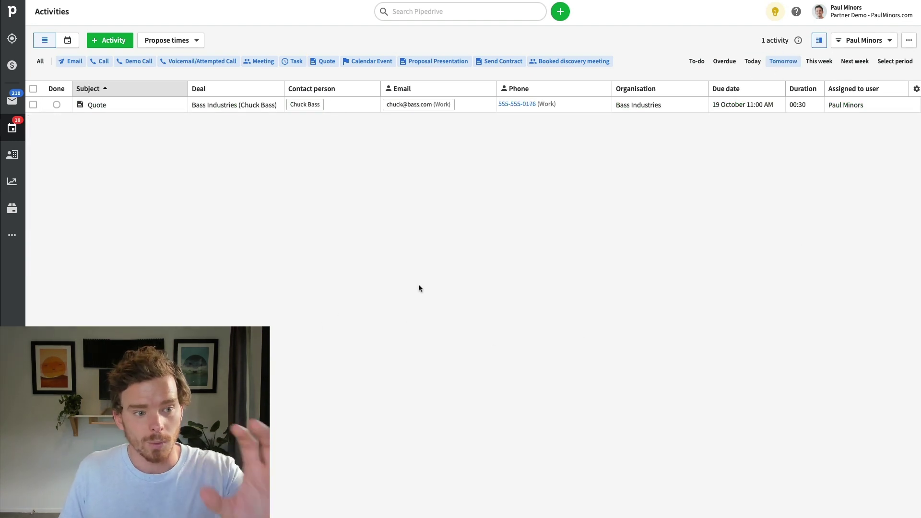
left_click(753, 63)
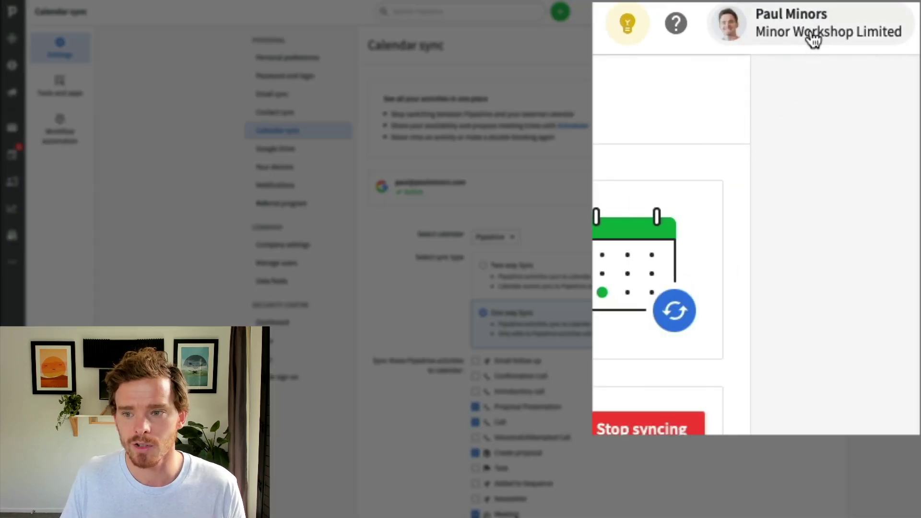
- Scroll through the Calendar sync settings to see which activity types sync one-way
left_click(812, 41)
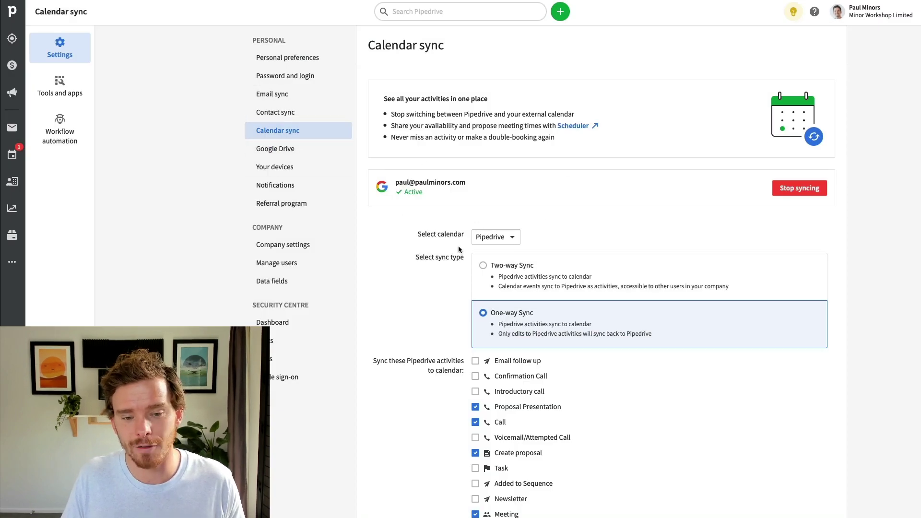
scroll(486, 202, "down", 4)
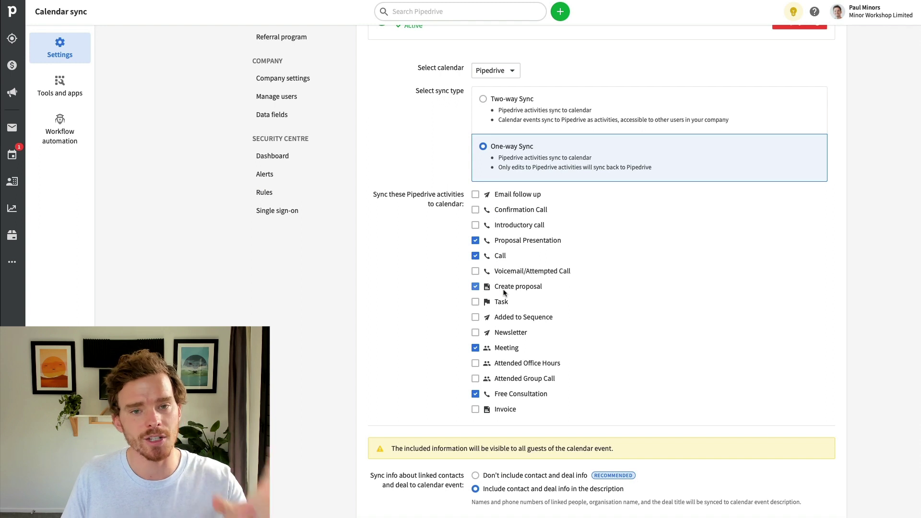
scroll(505, 296, "up", 1)
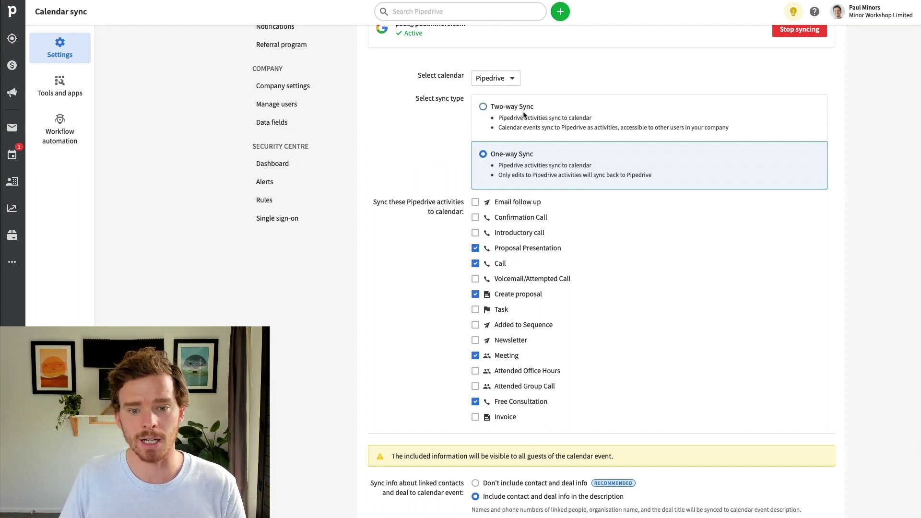
scroll(524, 119, "up", 2)
scroll(524, 119, "down", 1)
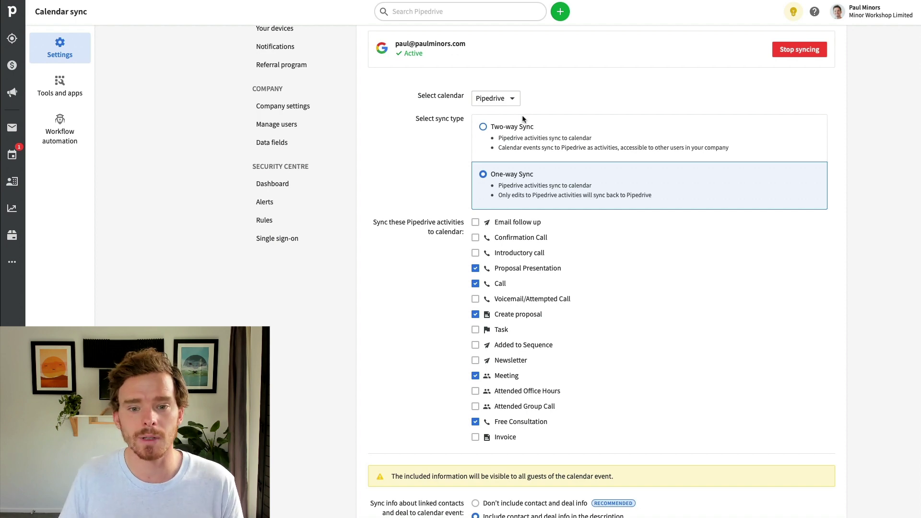
scroll(522, 114, "up", 3)
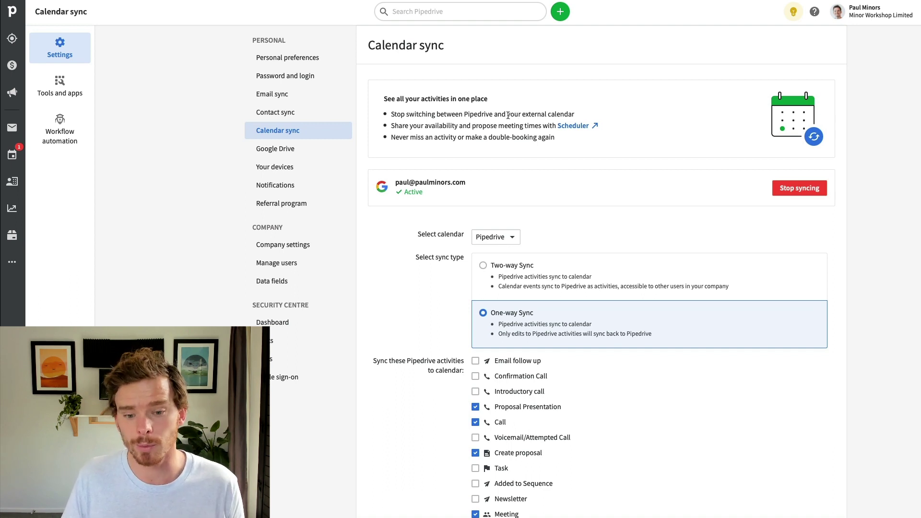
scroll(518, 188, "down", 2)
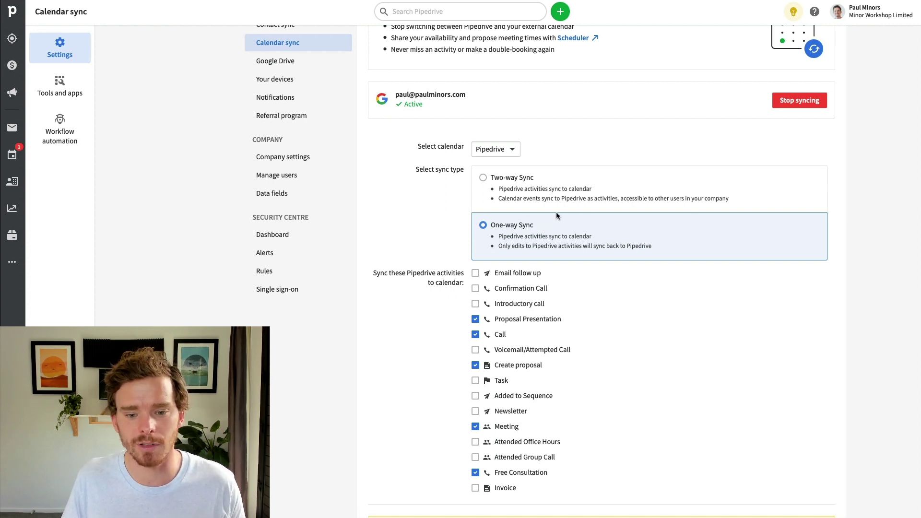
scroll(557, 212, "down", 2)
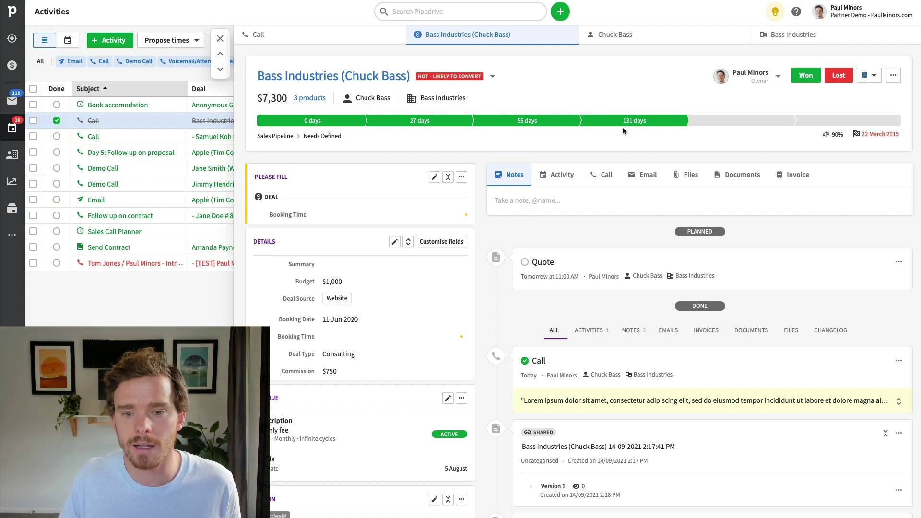
- Move the deal to Proposal Sent and paste a placeholder text into its Summary
mouse_move(623, 127)
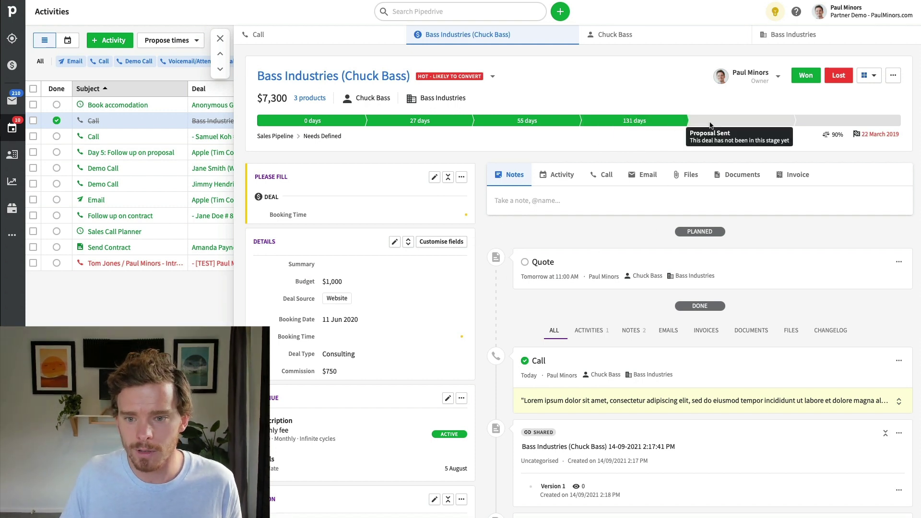
left_click(729, 121)
scroll(588, 236, "down", 2)
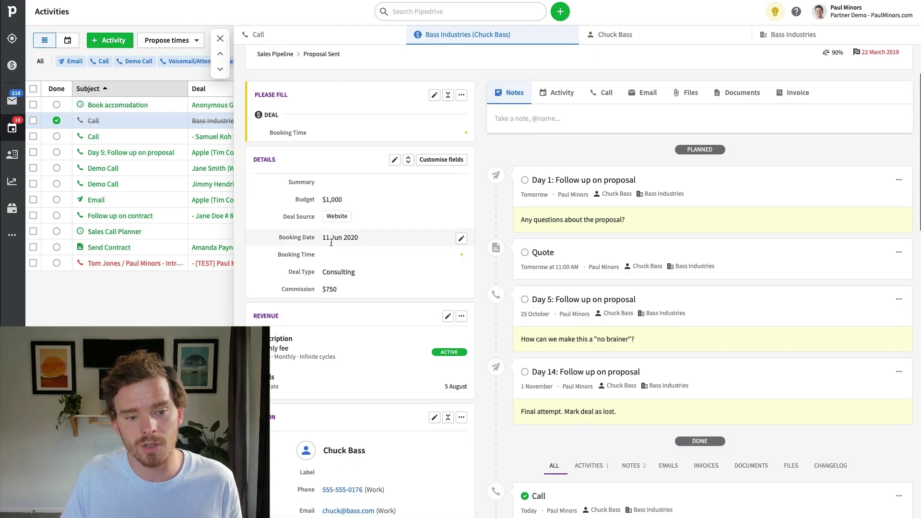
left_click(400, 191)
type("j")
type("\"Lorem ipsum dolor sit amet, consectetur adipiscing elit, sed do eiusmod tempor incididunt ut labore et dolore magna aliqua. Ut enim ad minim veniam, quis nostrud exercitation ullamco laboris nisi ut aliquip ex ea commodo consequat. Duis aute irure dolor in reprehenderit in voluptate velit esse cillum dolore eu fugiat nulla pariatur. Excepteur sint occaecat cupidatat non proident, sunt in culpa qui officia deserunt mollit anim id est laborum.\"")
left_click(456, 265)
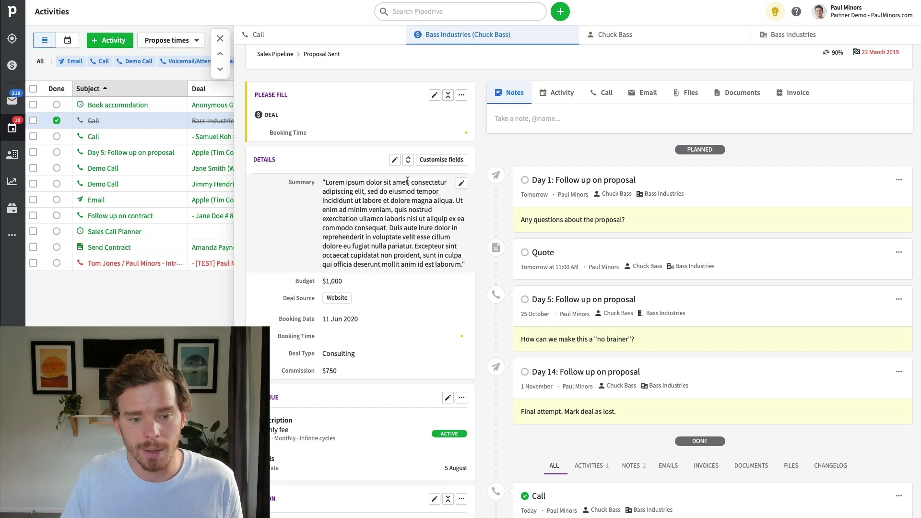
- Set the deal budget to 1,500 and its Booking Time to 11:30 AM
left_click(461, 283)
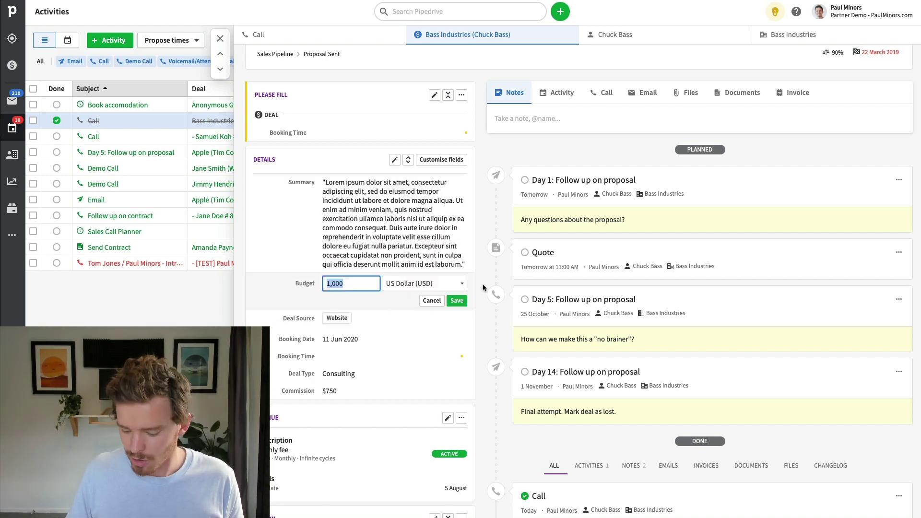
type("1,500")
key("Return")
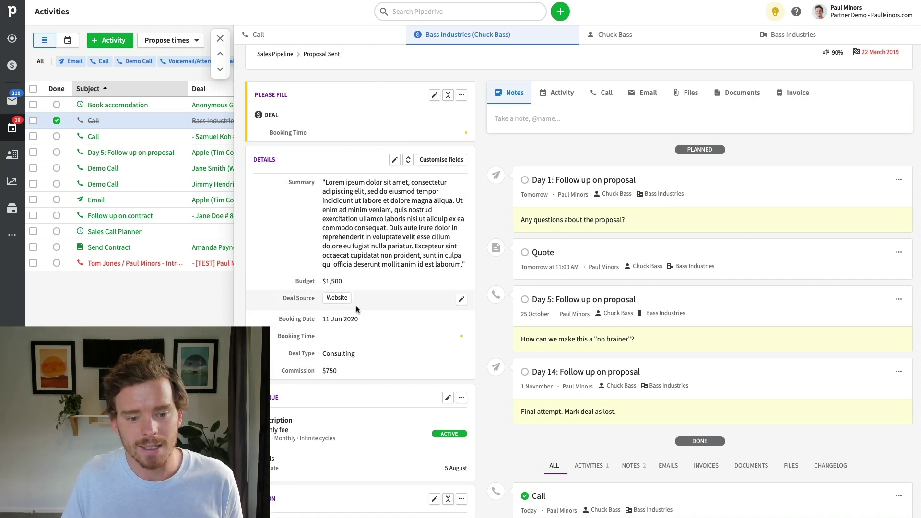
scroll(355, 306, "up", 2)
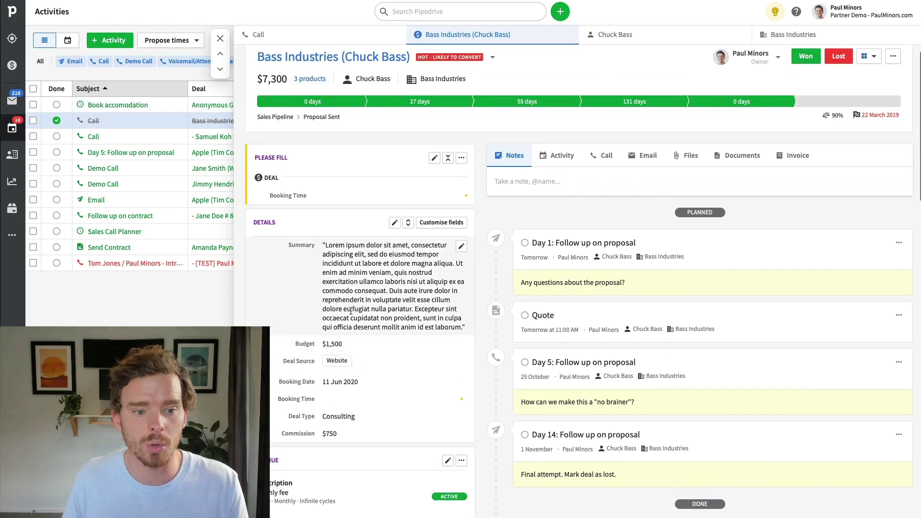
scroll(334, 322, "up", 1)
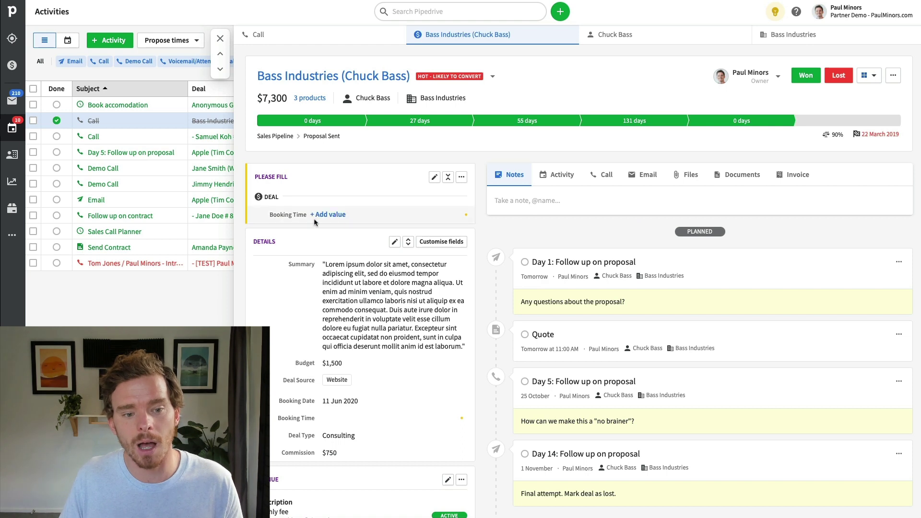
left_click(330, 215)
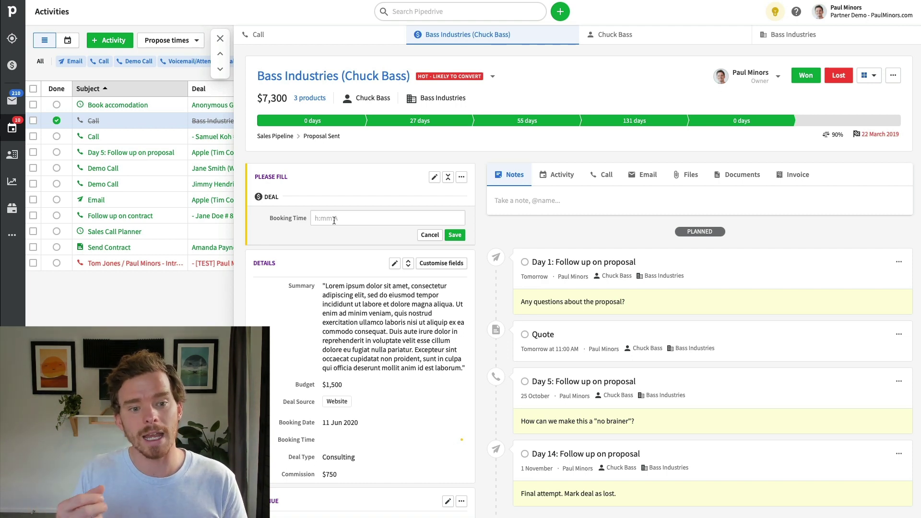
left_click(335, 220)
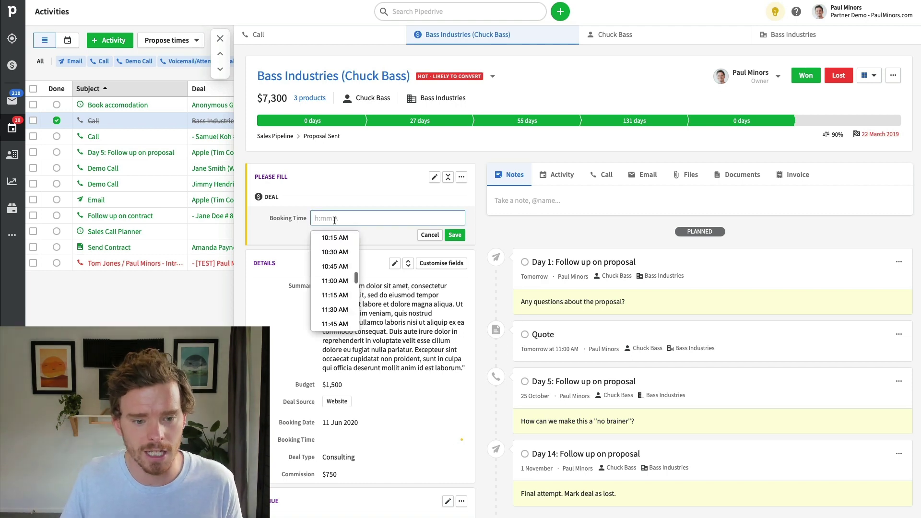
left_click(334, 310)
key("Return")
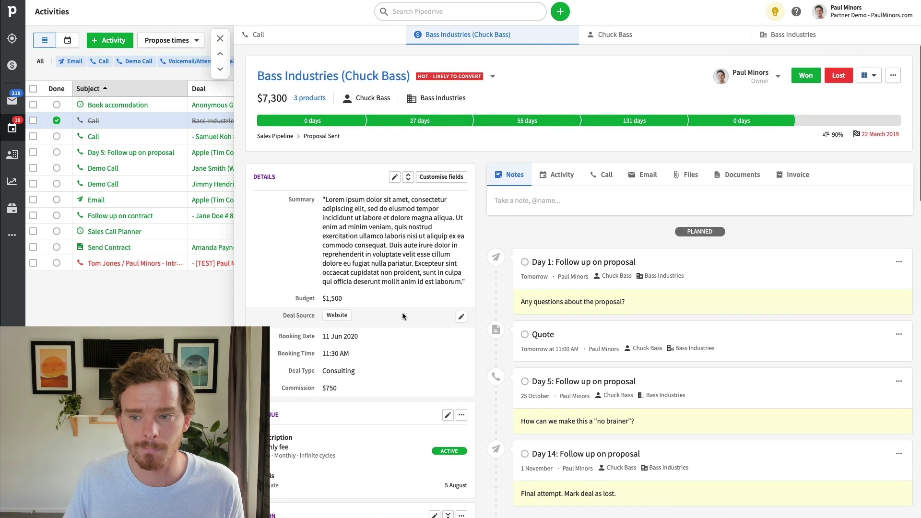
- Clear the 22 March 2019 close date and save 31 October 2021 instead
left_click(886, 140)
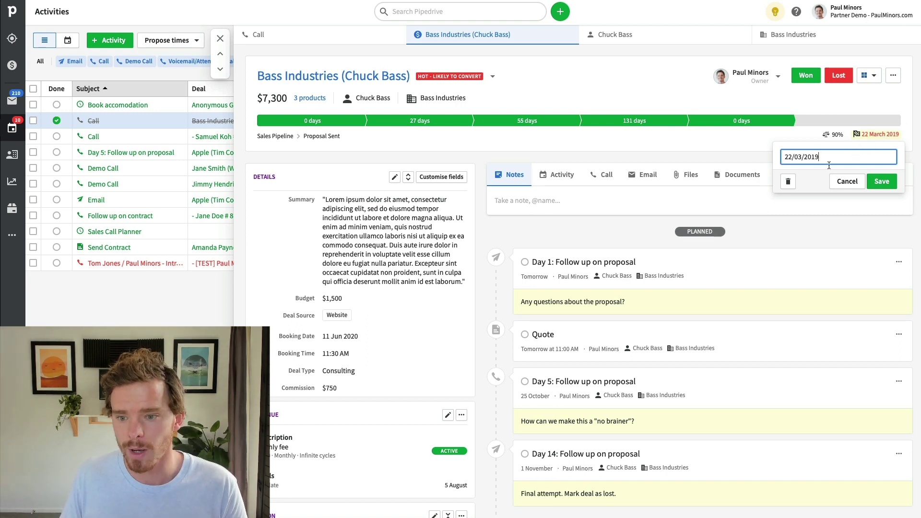
left_click(788, 180)
left_click(872, 134)
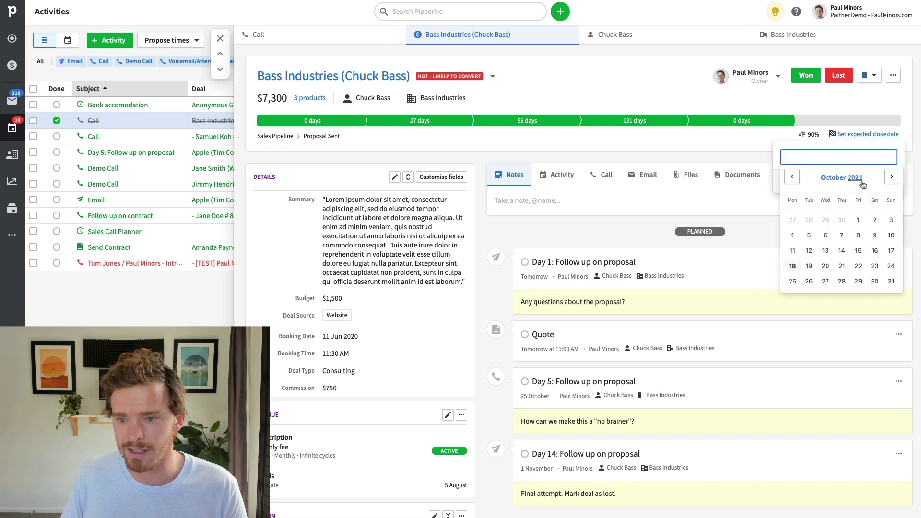
left_click(888, 283)
left_click(883, 183)
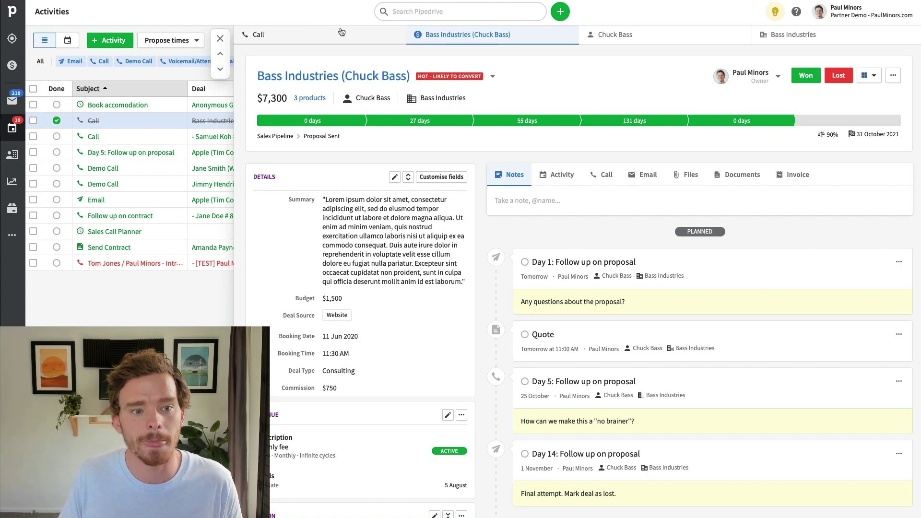
- Switch the pipeline to the monthly forecast and drag the Bass Industries card between months
left_click(220, 39)
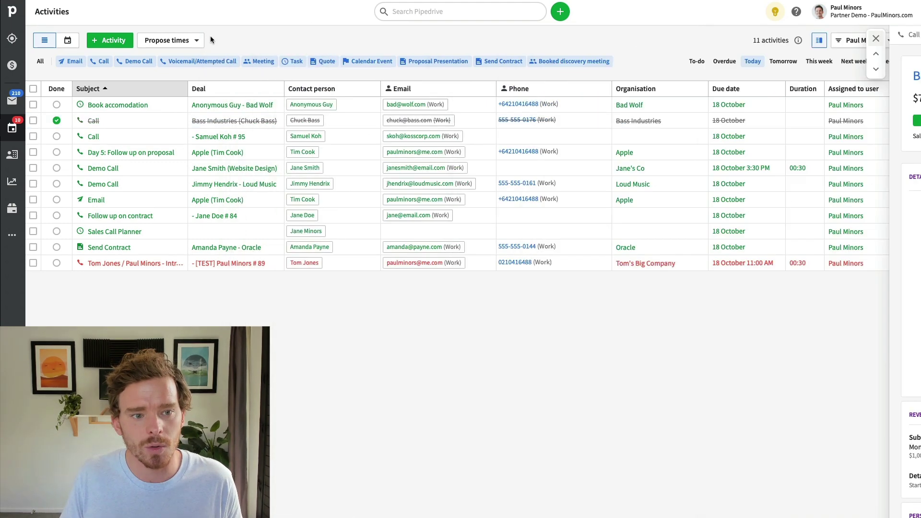
left_click(12, 65)
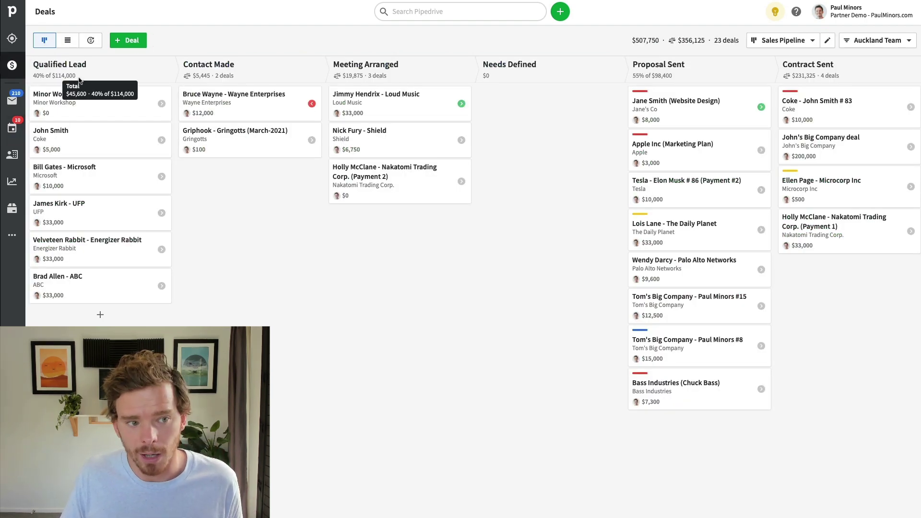
left_click(96, 43)
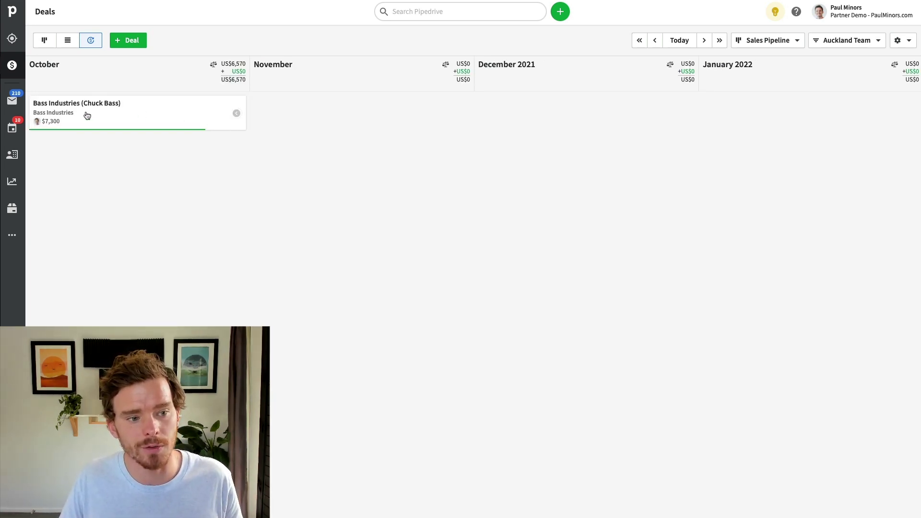
mouse_move(111, 116)
left_mouse_down()
mouse_move(125, 128)
mouse_move(114, 124)
left_mouse_up()
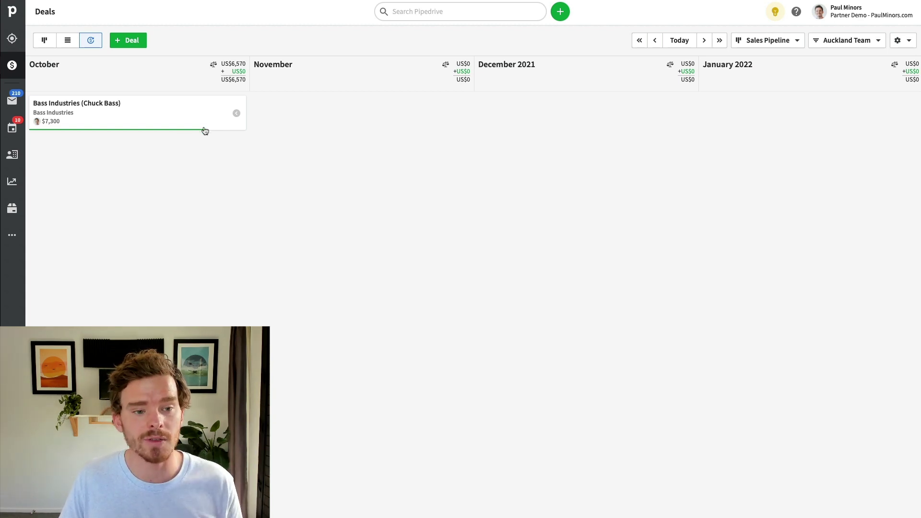
mouse_move(210, 129)
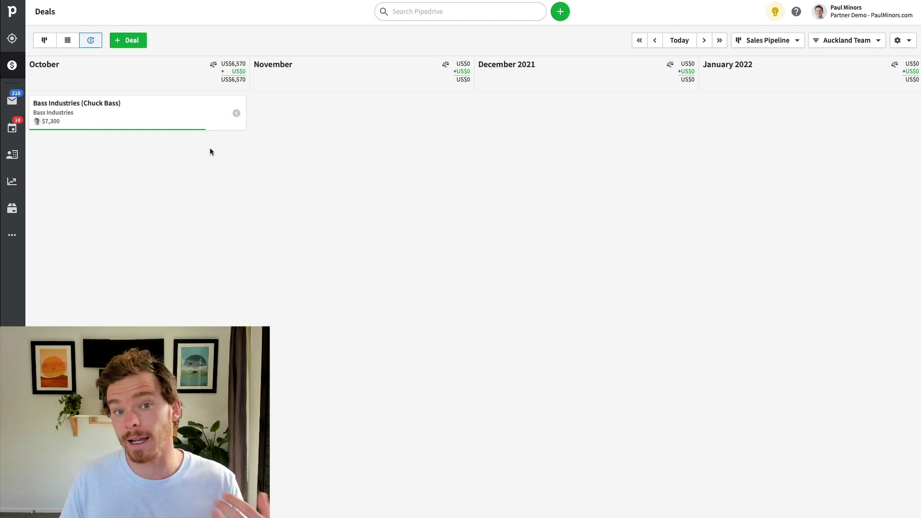
left_click(176, 121)
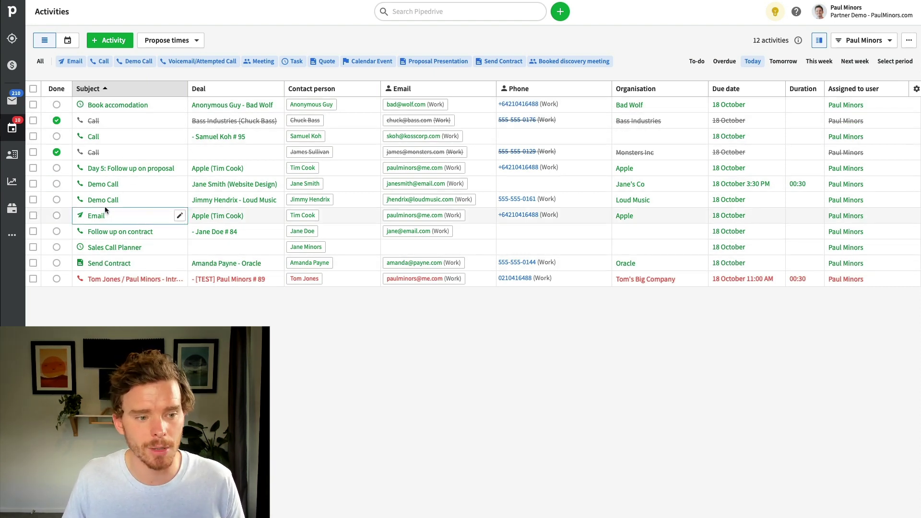
- Bulk-move the due date of 10 open activities to 19 October, excluding the two done calls
left_click(33, 89)
left_click(33, 152)
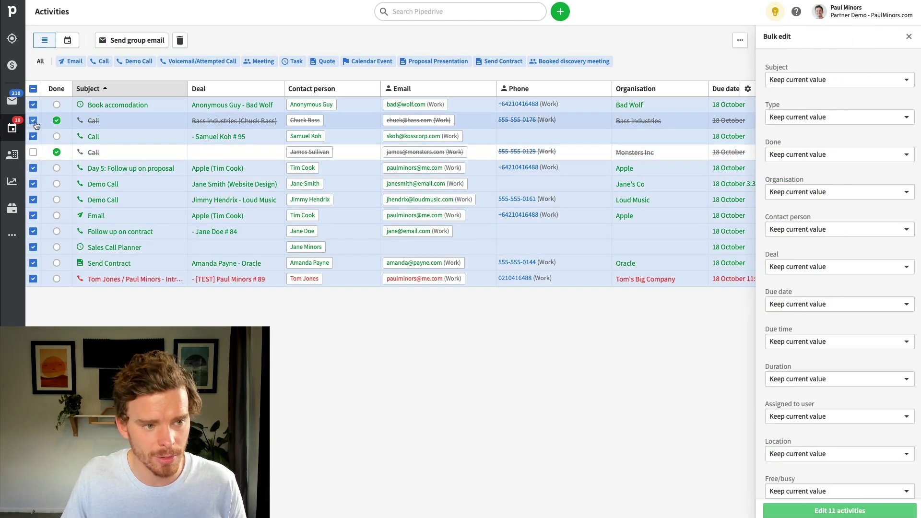
left_click(33, 120)
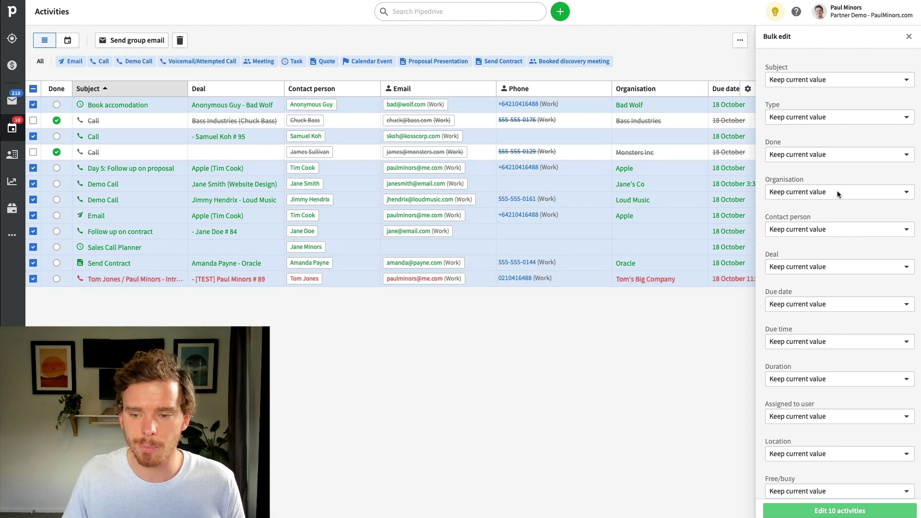
scroll(776, 202, "down", 1)
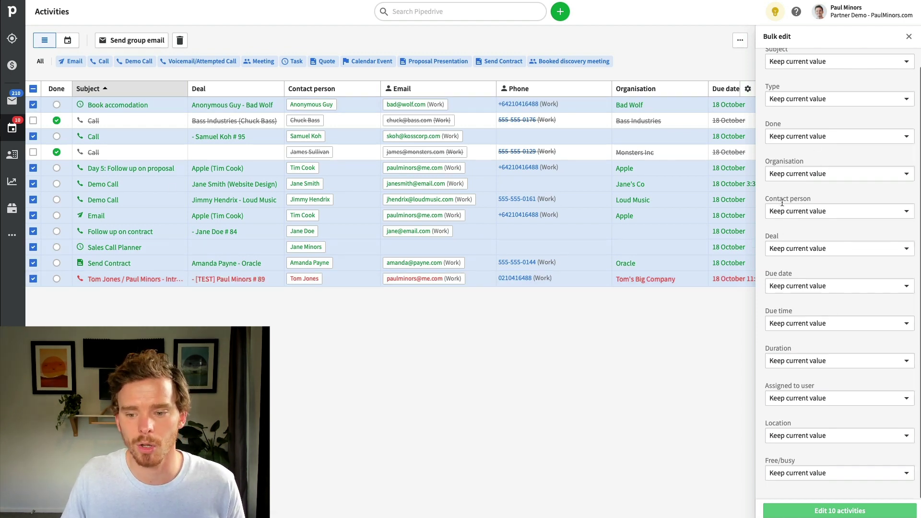
left_click(816, 288)
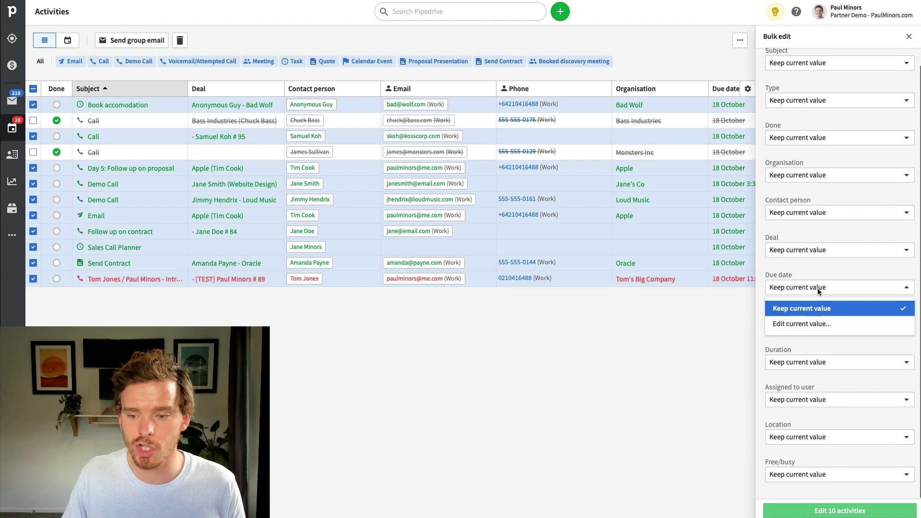
left_click(798, 320)
left_click(795, 311)
left_click(791, 403)
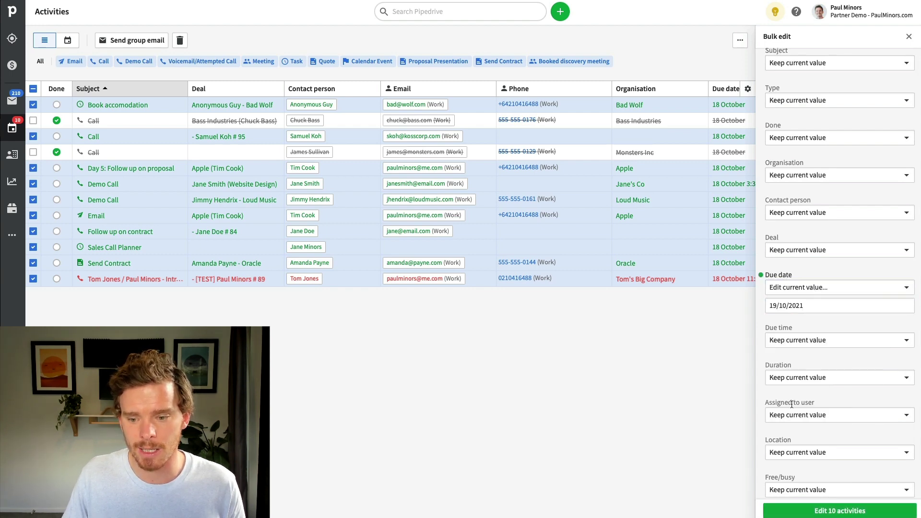
left_click(831, 508)
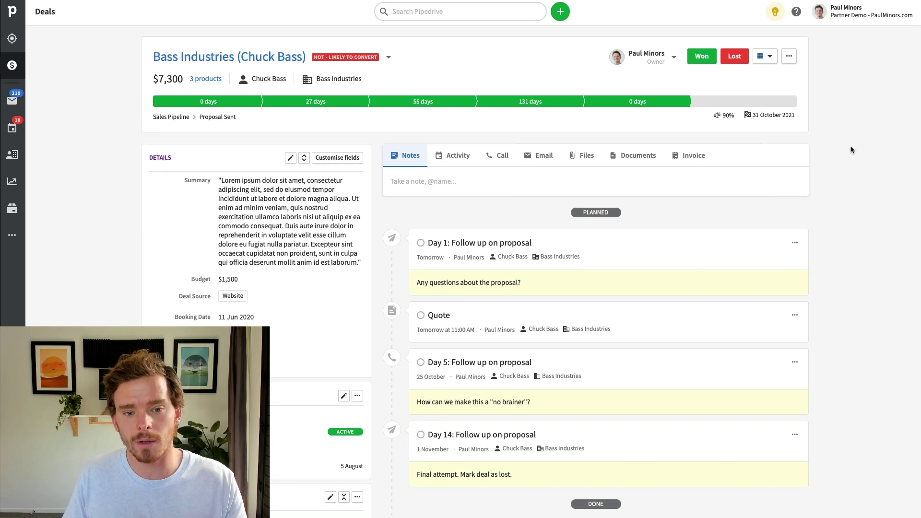
- Add a note with the pasted Lorem ipsum summary to the Bass Industries deal
left_click(432, 181)
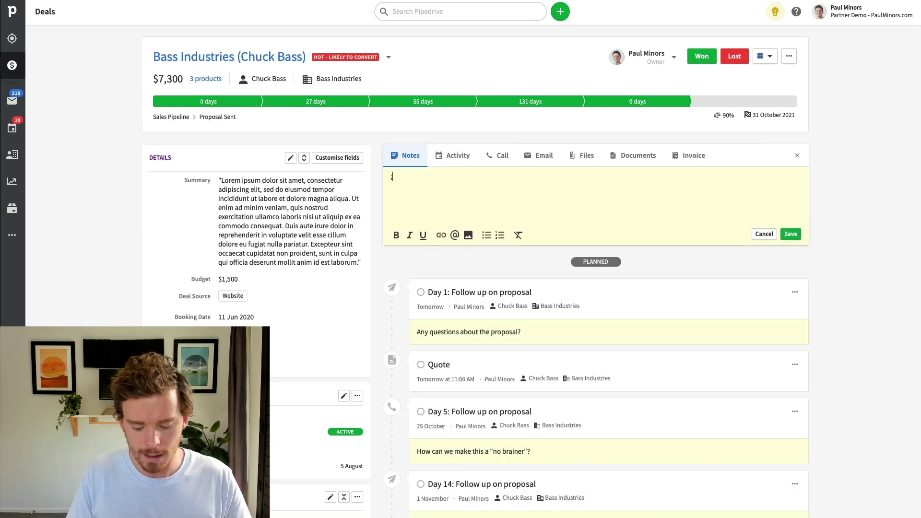
type("\"Lorem ipsum dolor sit amet, consectetur adipiscing elit, sed do eiusmod tempor incididunt ut labore et dolore magna aliqua. Ut enim ad minim veniam, quis nostrud exercitation ullamco laboris nisi ut aliquip ex ea commodo consequat. Duis aute irure dolor in reprehenderit in voluptate velit esse cillum dolore eu fugiat nulla pariatur. Excepteur sint occaecat cupidatat non proident, sunt in culpa qui officia deserunt mollit anim id est laborum.\"")
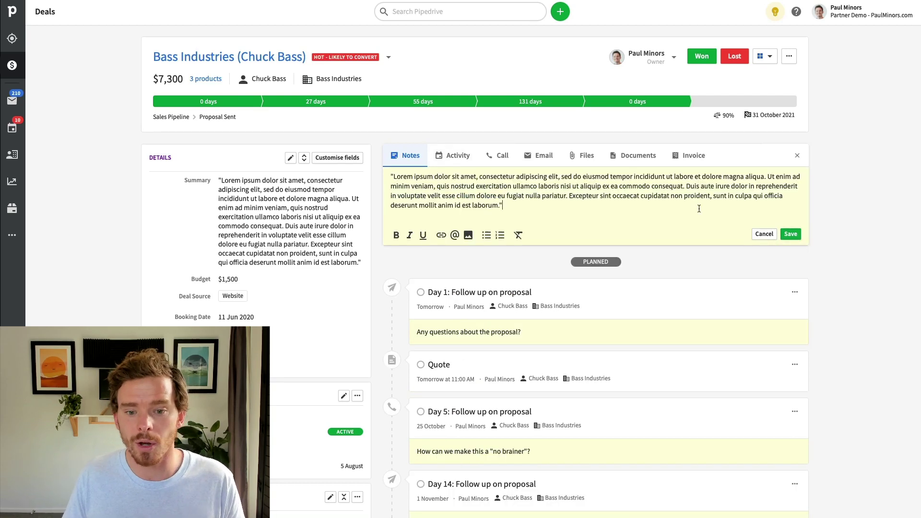
left_click(791, 234)
scroll(787, 237, "down", 6)
scroll(781, 245, "down", 2)
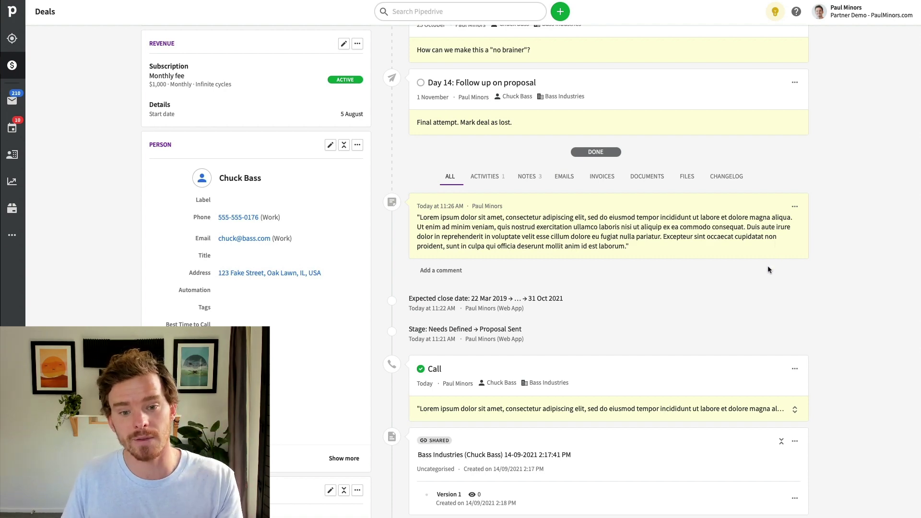
scroll(760, 269, "up", 7)
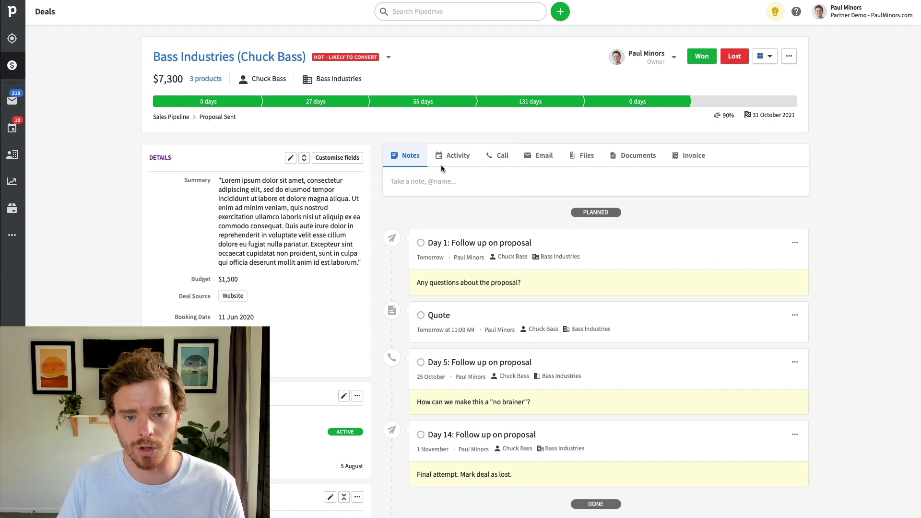
- Look over the deal's Email and Files sections, then close the file upload area
left_click(551, 159)
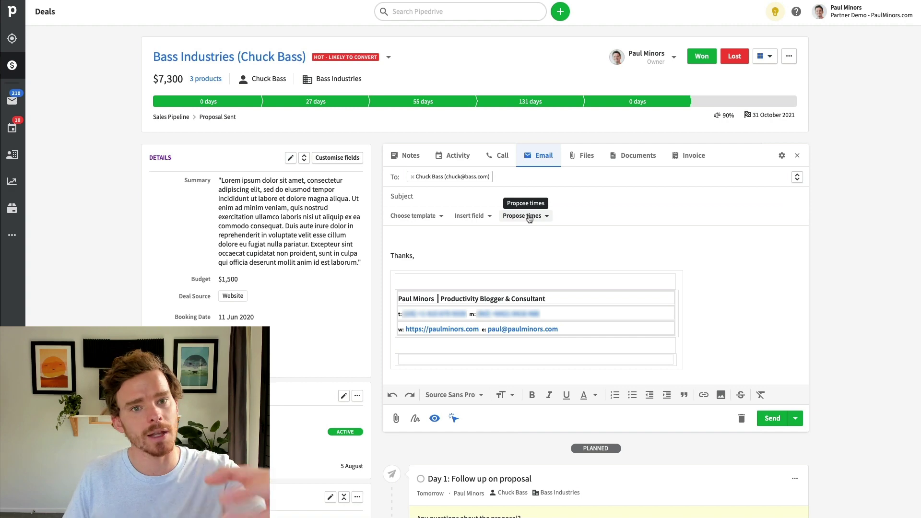
left_click(584, 156)
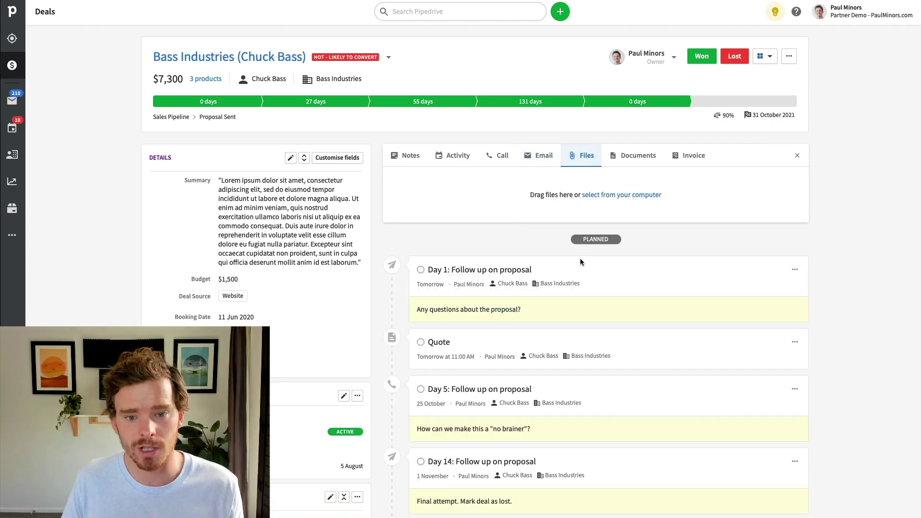
left_click(797, 155)
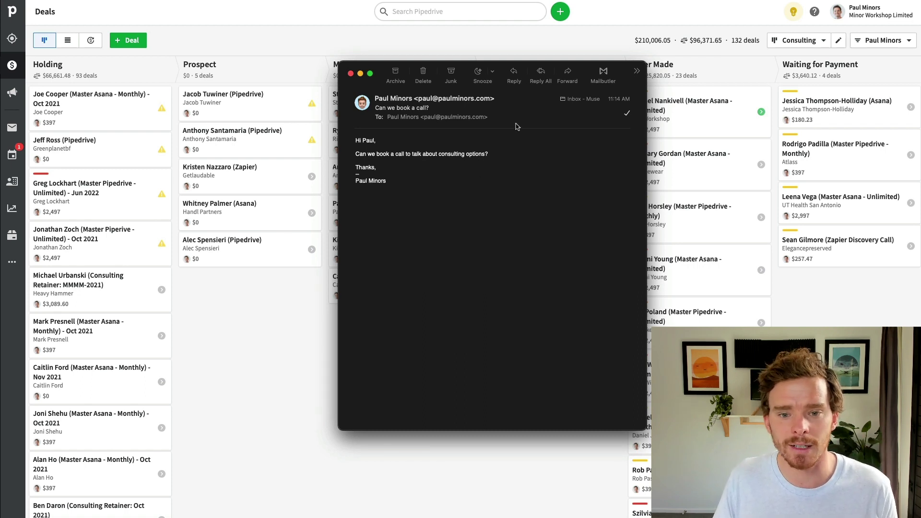
- Reply to 'Can we book a call?' with the Pipedrive mail address in Bcc
left_click(514, 75)
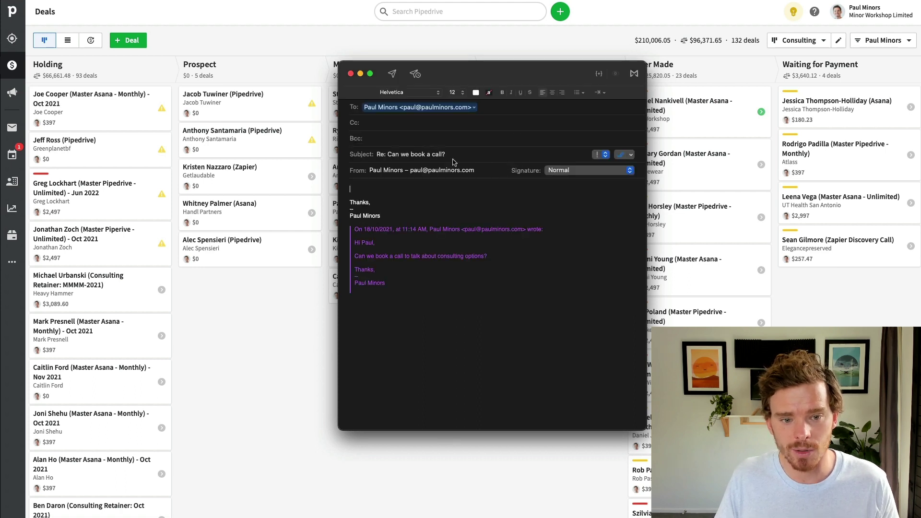
left_click(392, 138)
type("paulminors")
key("Return")
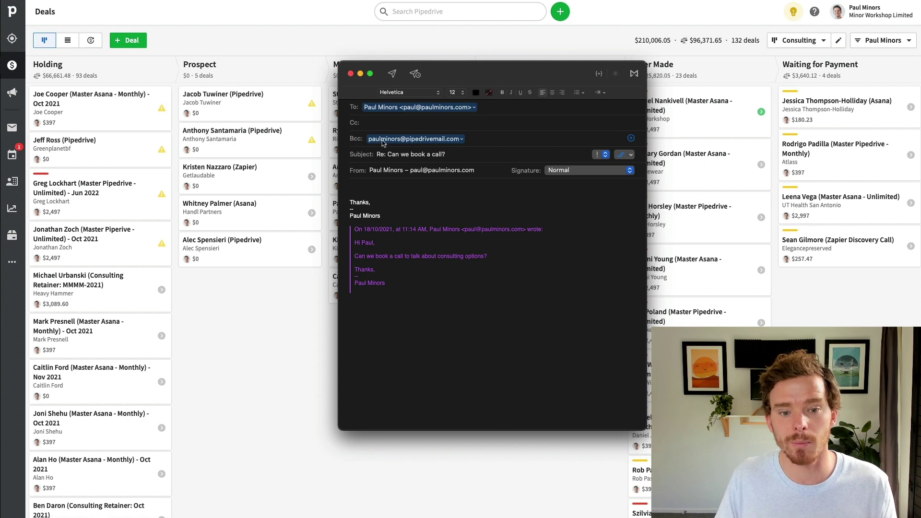
- Write the Calendly booking link in the reply body and return to the Pipedrive deal
left_click(389, 188)
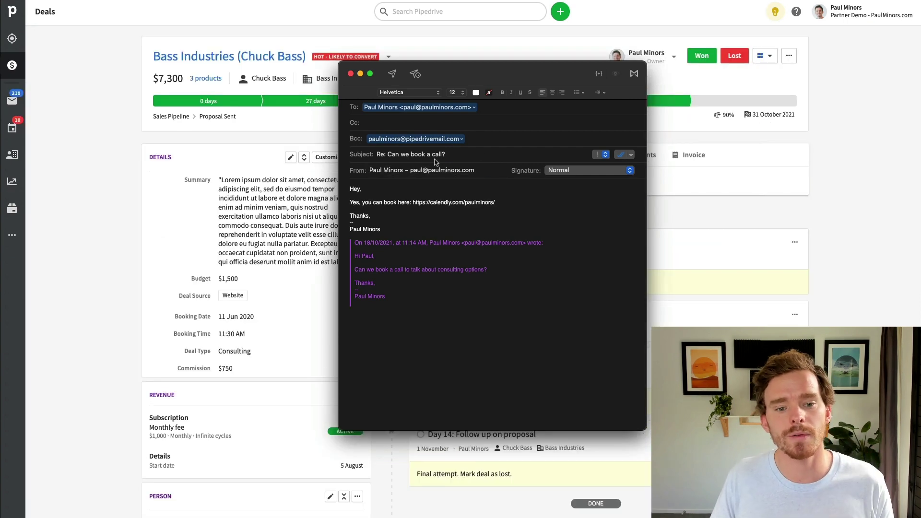
left_click(397, 139)
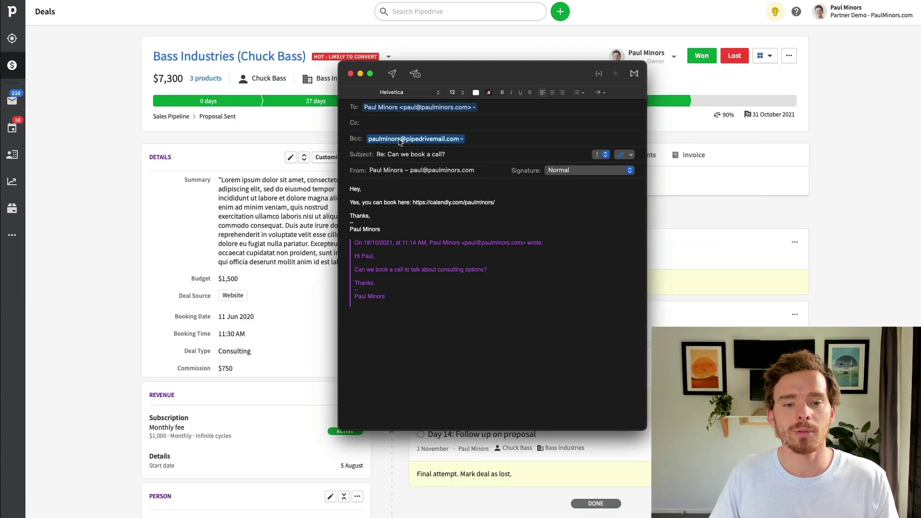
left_click(423, 108)
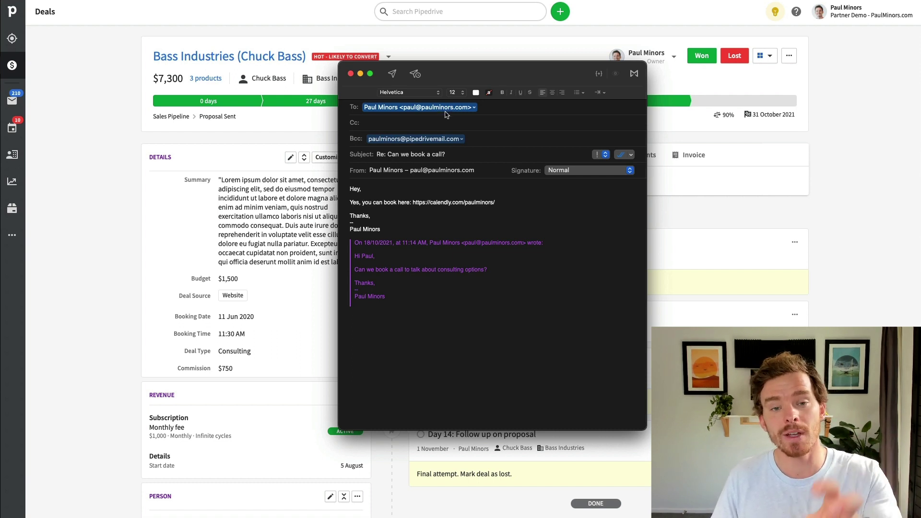
left_click(718, 238)
scroll(718, 238, "down", 5)
scroll(672, 209, "down", 4)
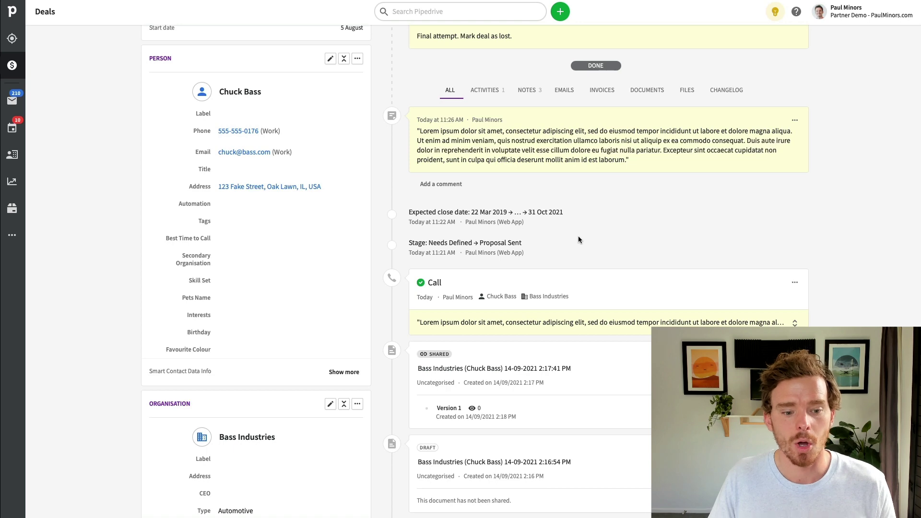
- Replace the reply's generic Bcc with the Bass Industries deal-specific Bcc address
scroll(548, 235, "down", 10)
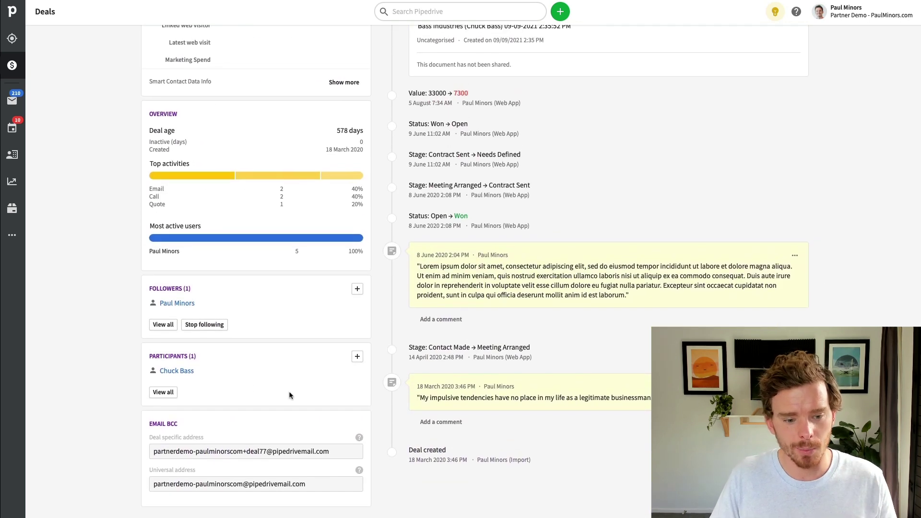
left_click(246, 451)
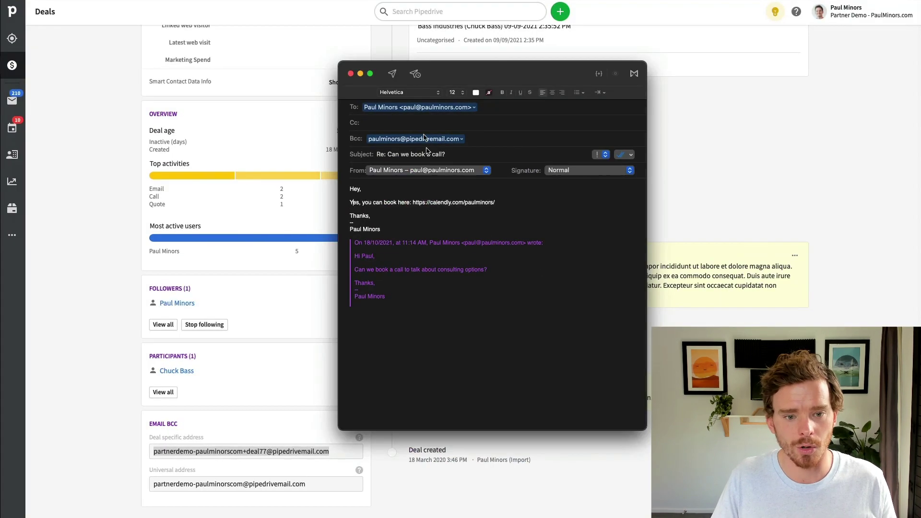
left_click(479, 139)
key("BackSpace")
key("super+v")
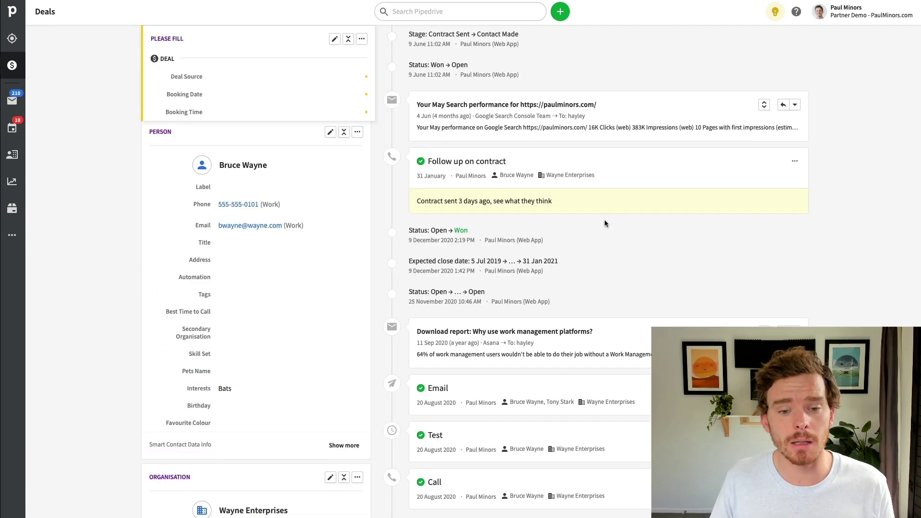
- Scroll to the top of the Wayne Enterprises deal and open the profile account menu
scroll(605, 223, "up", 2)
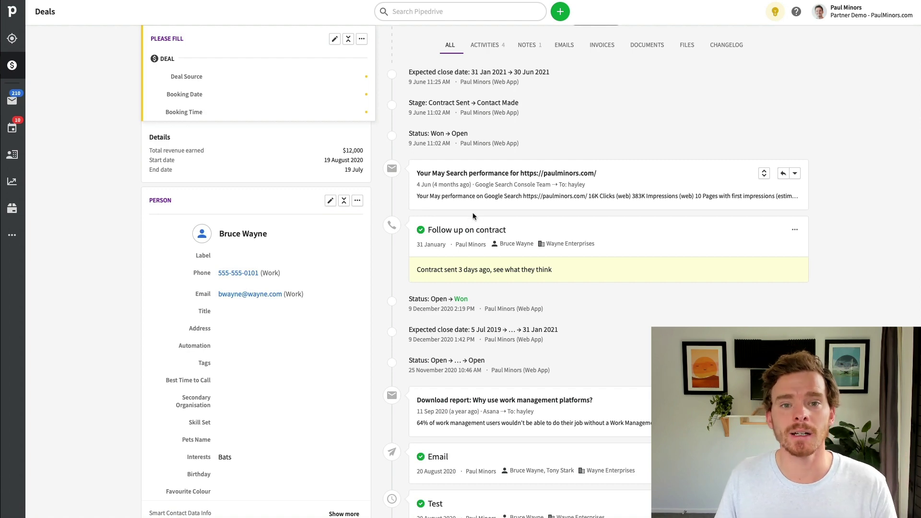
scroll(468, 244, "up", 4)
scroll(468, 243, "up", 3)
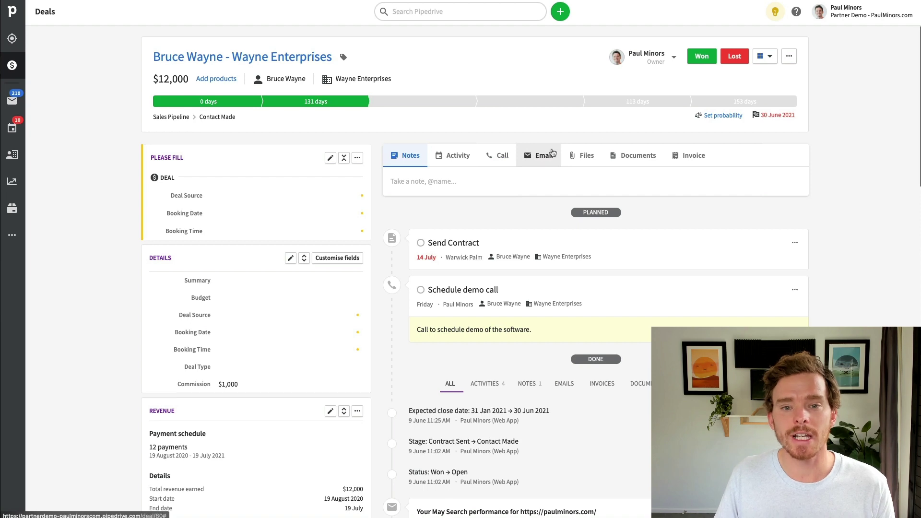
left_click(857, 17)
- Open Personal preferences and view the Email sync settings syncing Inbox and Sent
left_click(805, 75)
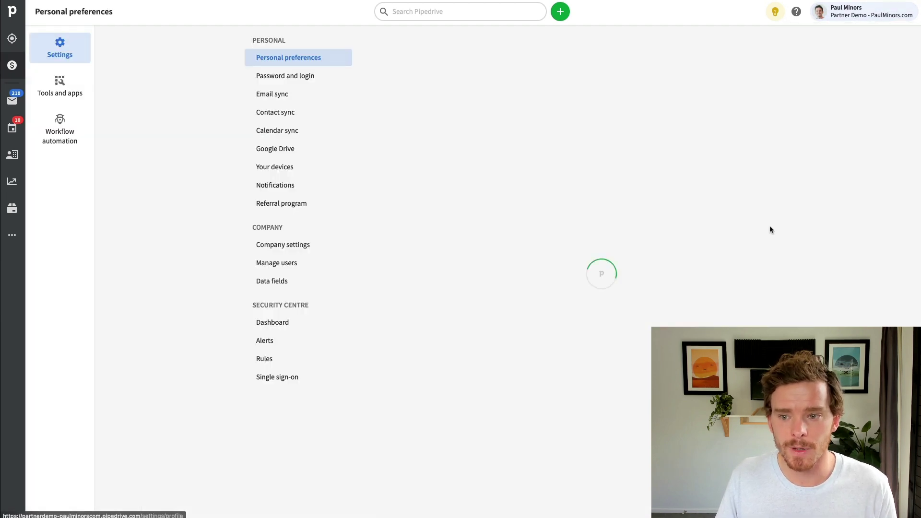
left_click(299, 98)
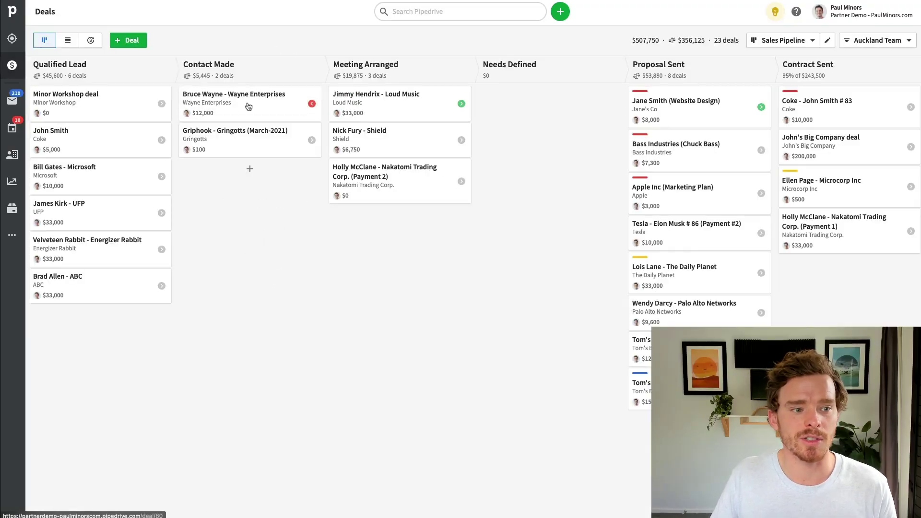
- Start an email on the Loud Music deal filled from the New Inquiry template
left_click(386, 100)
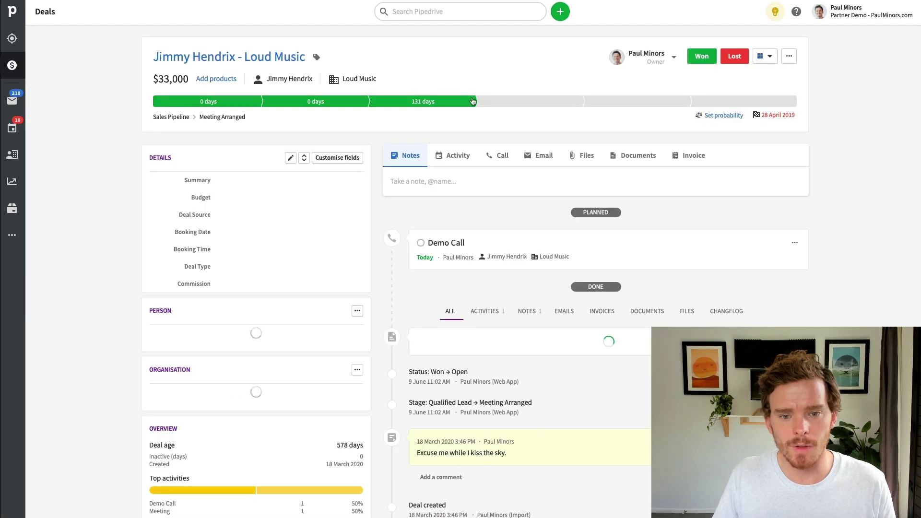
left_click(537, 157)
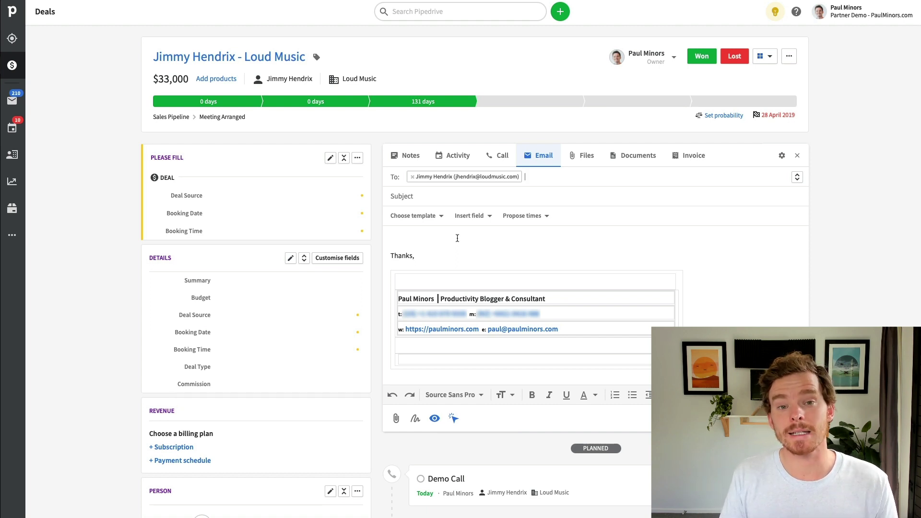
left_click(413, 216)
left_click(438, 254)
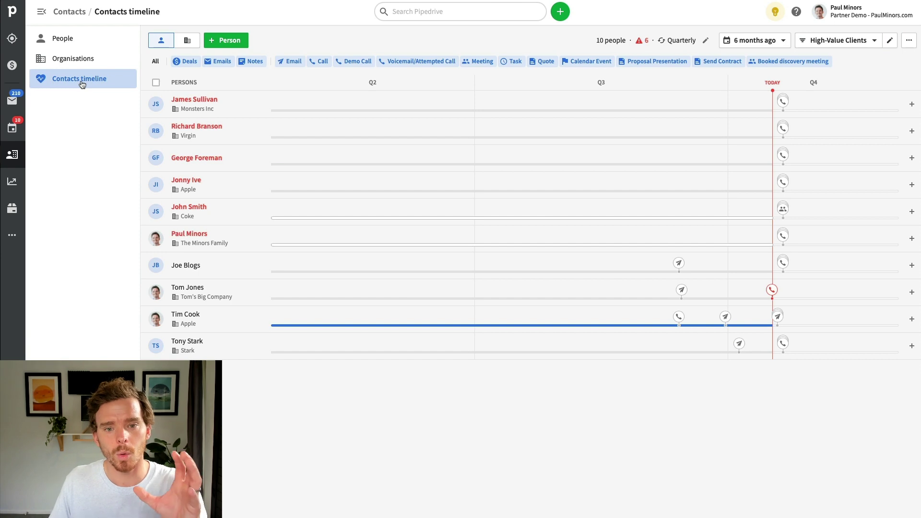
left_click(865, 42)
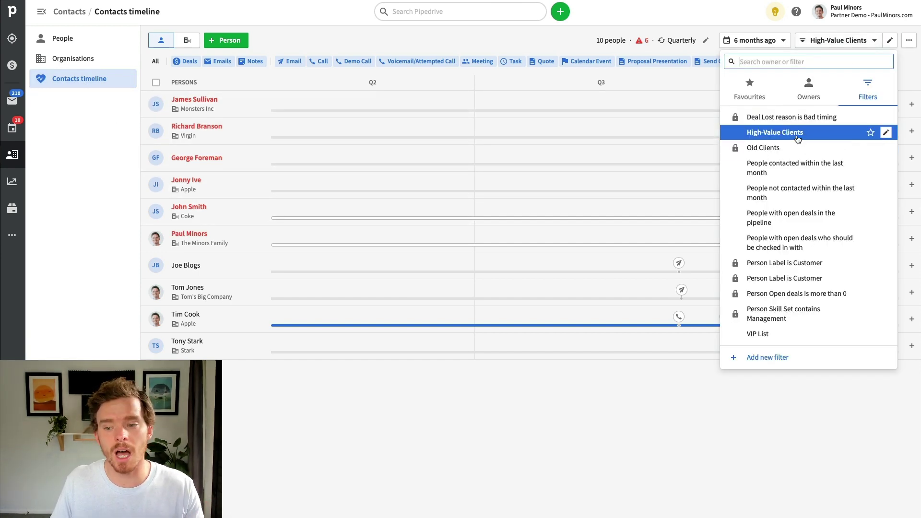
left_click(886, 132)
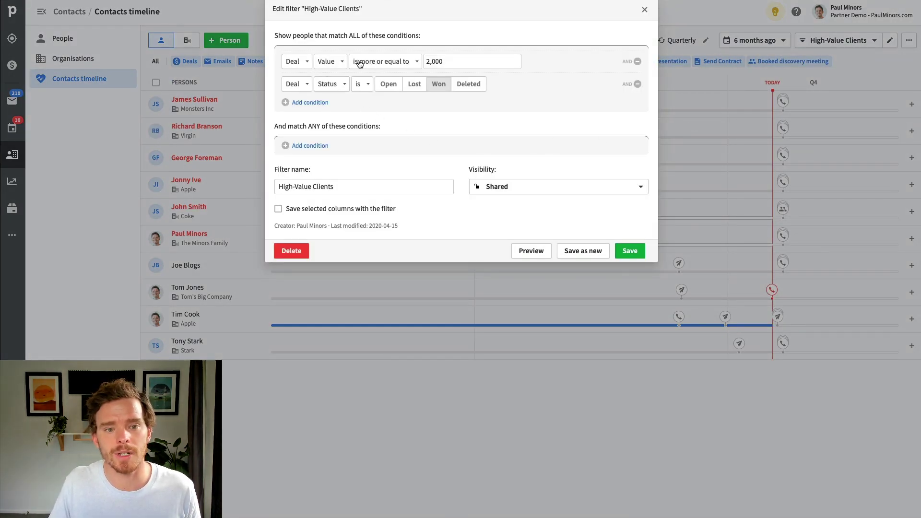
double_click(449, 62)
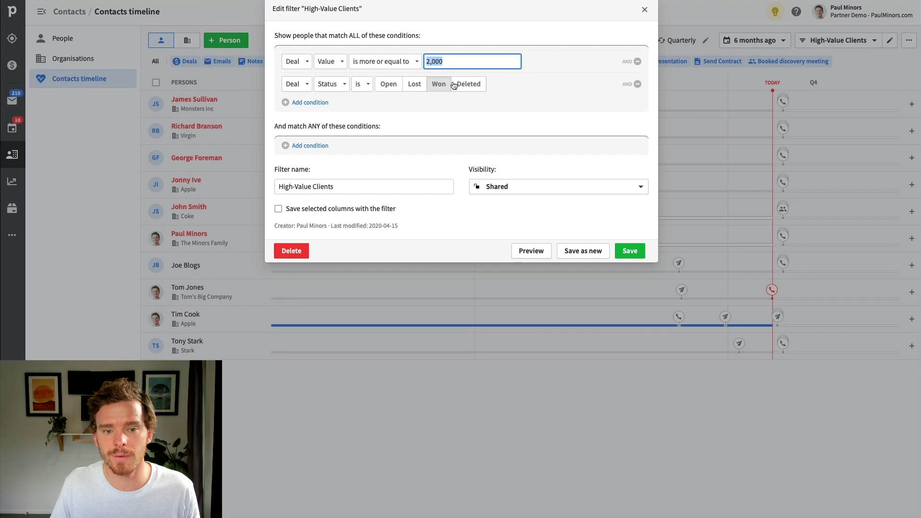
left_click(644, 10)
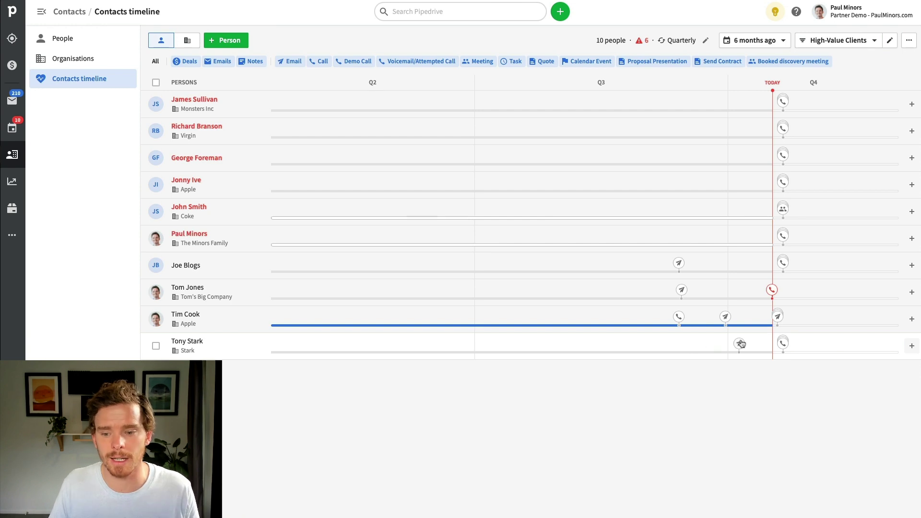
mouse_move(741, 344)
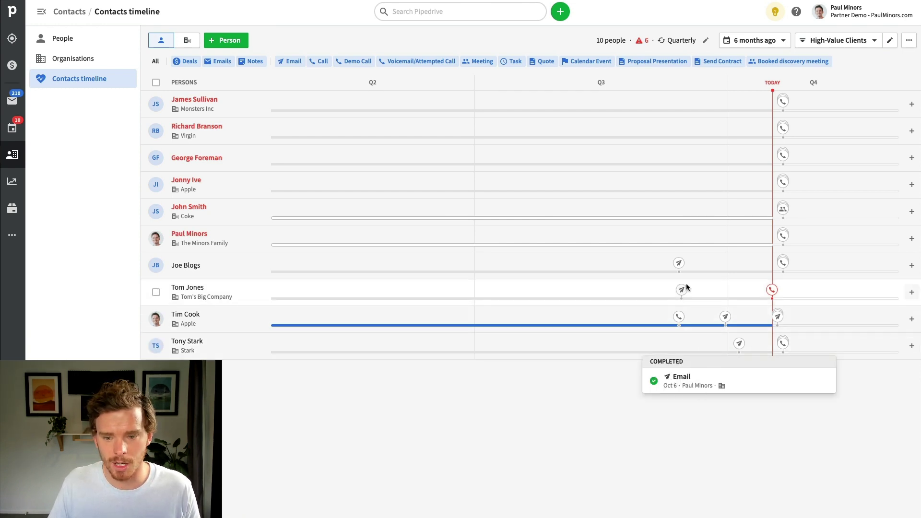
mouse_move(679, 263)
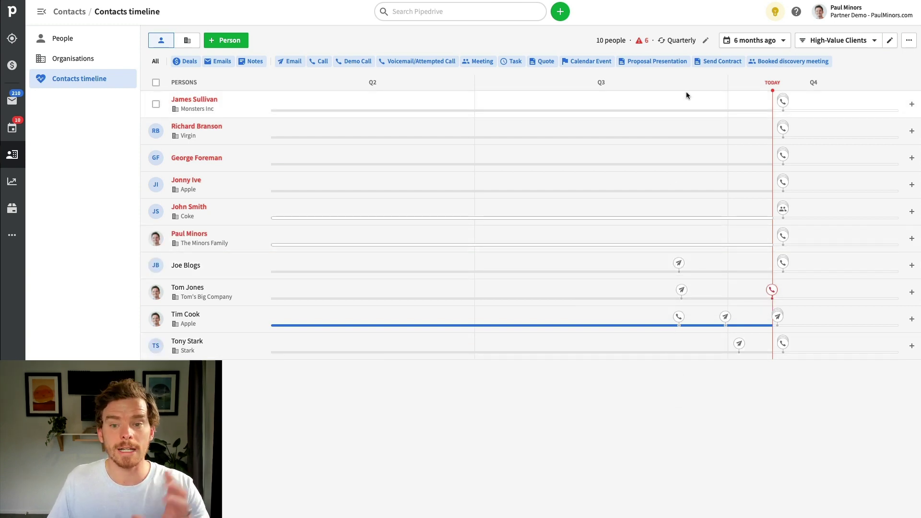
left_click(703, 41)
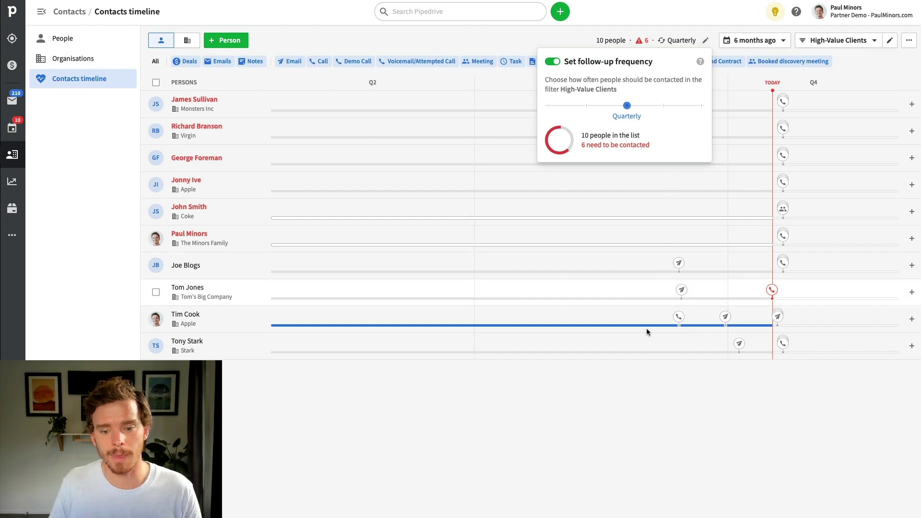
left_click(629, 370)
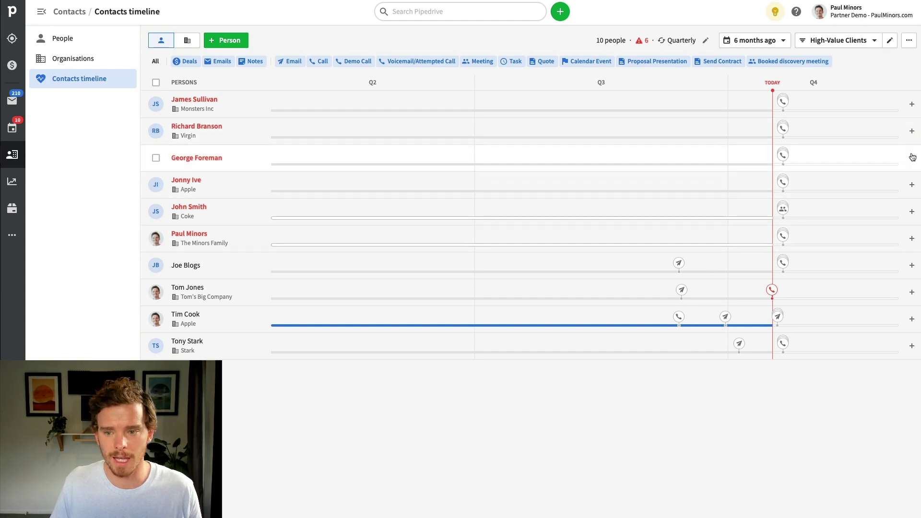
- Log a call marked as done for the Monsters Inc contact
left_click(912, 105)
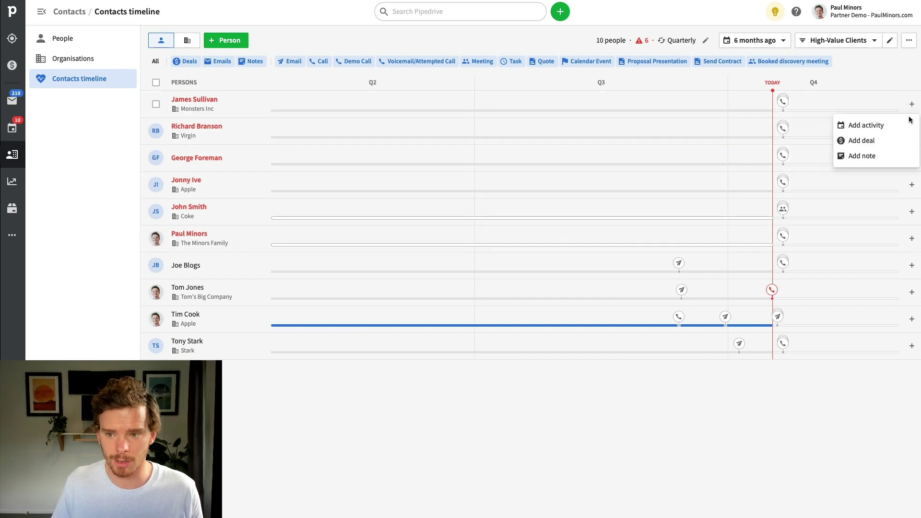
left_click(885, 125)
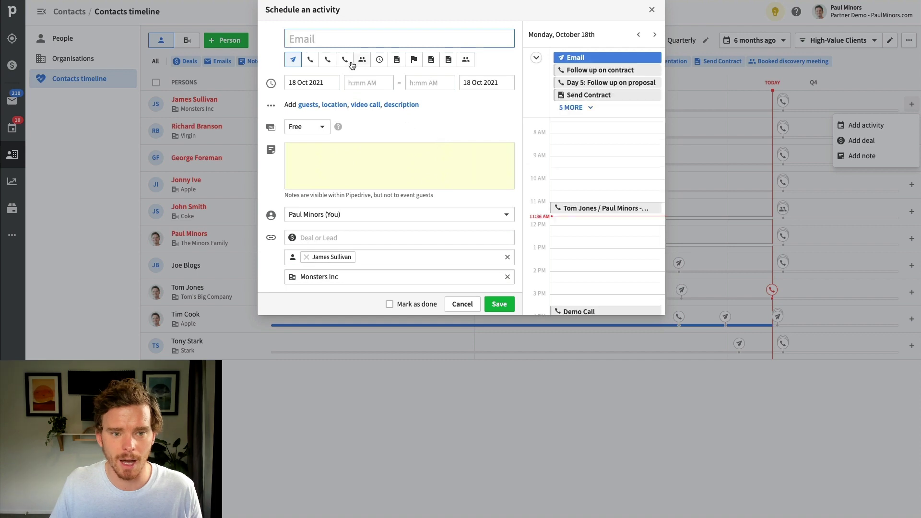
left_click(308, 61)
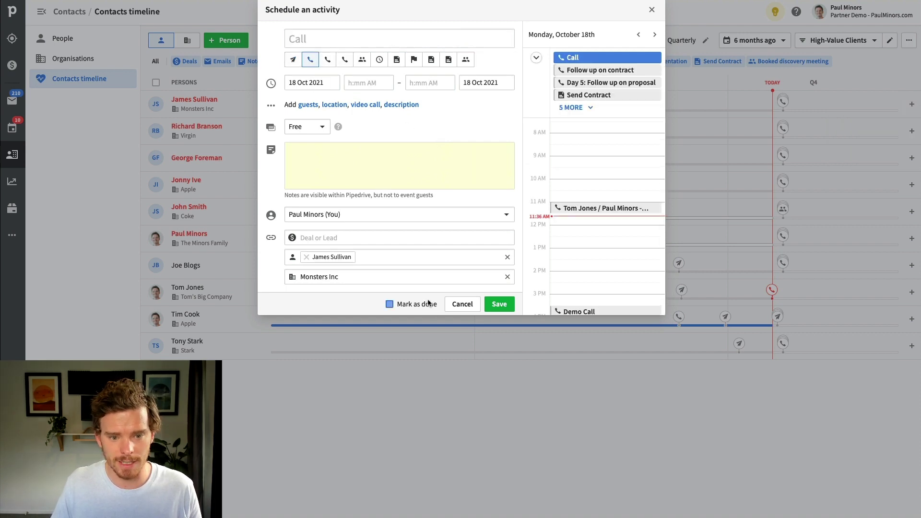
left_click(502, 304)
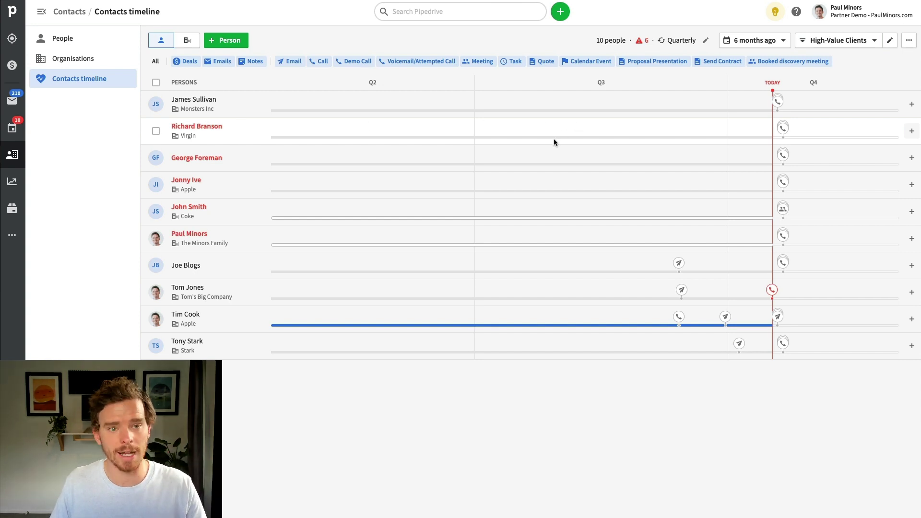
- Reload the Contacts timeline so Monsters Inc drops off the overdue list
key("ctrl+r")
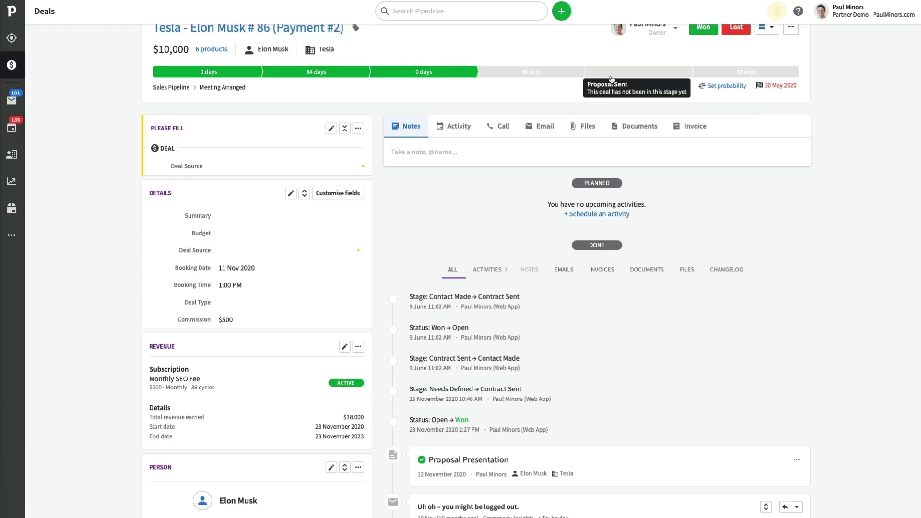
- Move the Tesla deal to the Proposal Sent pipeline stage
left_click(610, 73)
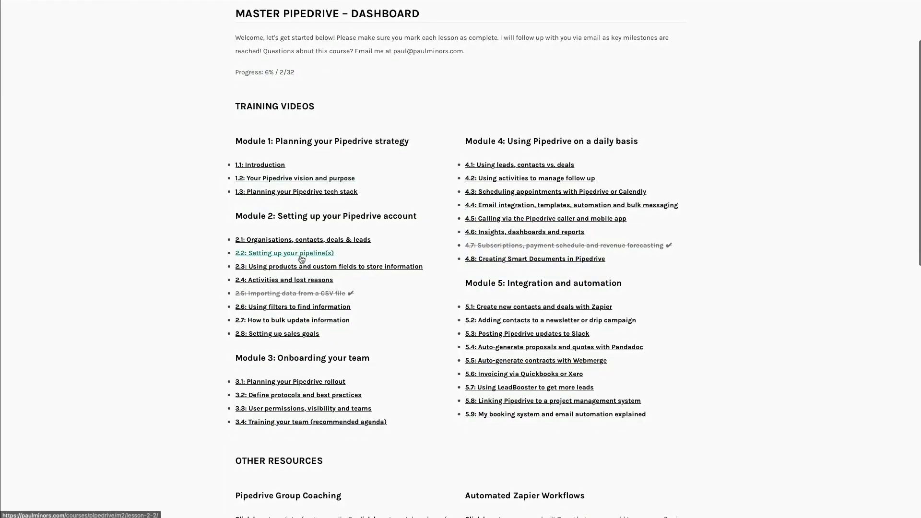
- Play the video for lesson 2.2: Setting up your pipeline(s) from the course dashboard
left_click(302, 259)
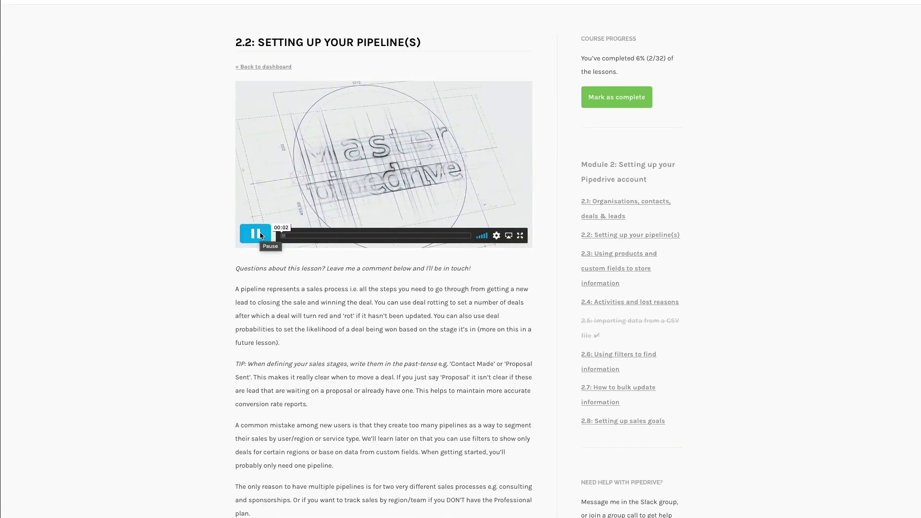